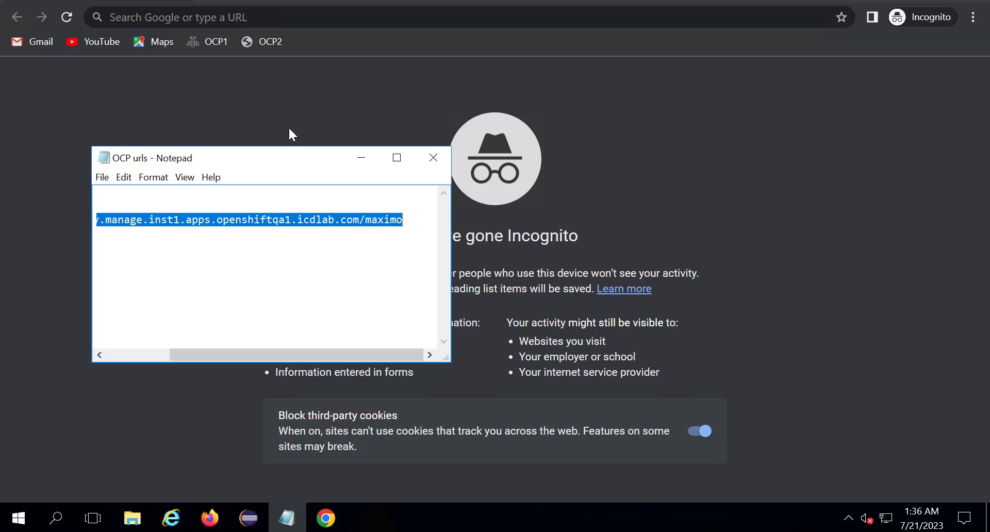
pyautogui.click(237, 12)
pyautogui.write('https://masdev.manage.inst1.apps.openshiftqa1.icdlab.com/maximo')
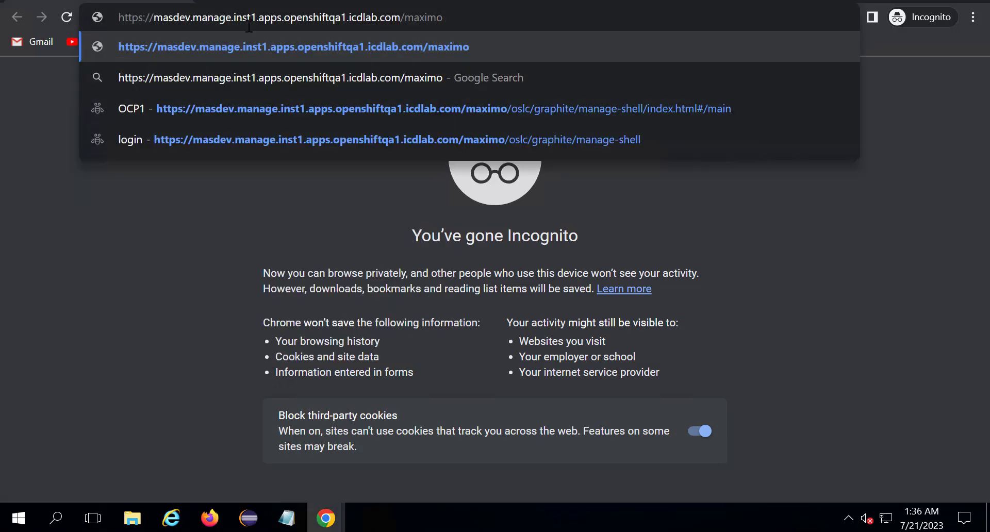
pyautogui.press('Return')
pyautogui.click(298, 377)
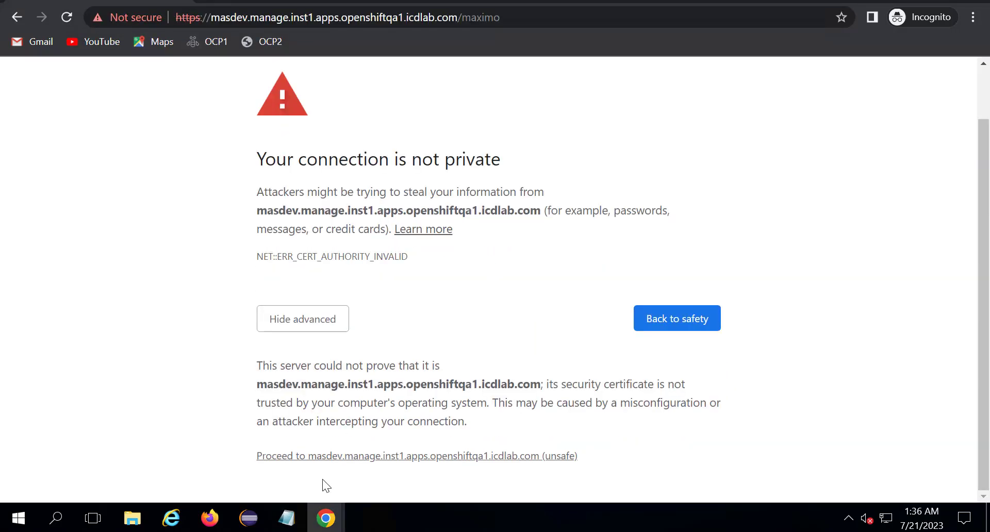
pyautogui.click(325, 459)
pyautogui.click(274, 386)
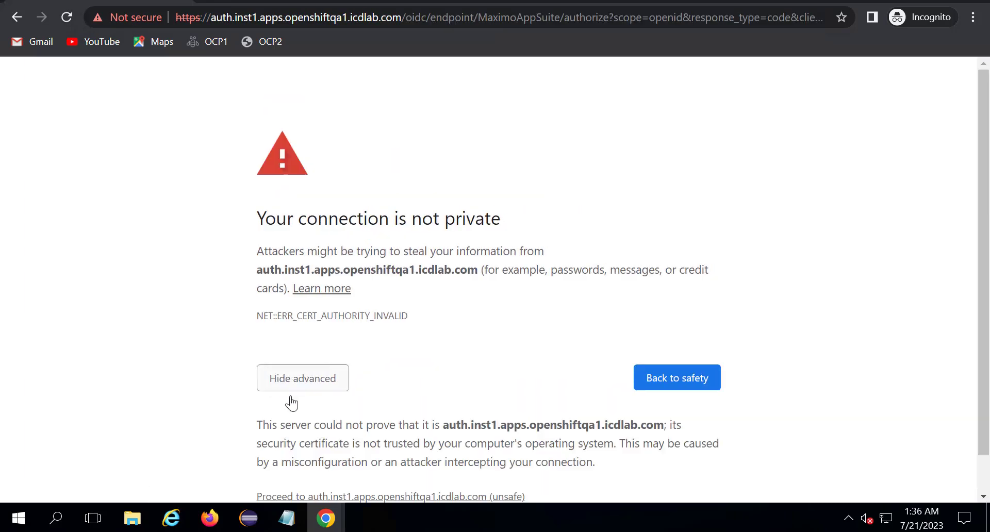
pyautogui.scroll(-1, 309, 438)
pyautogui.click(328, 459)
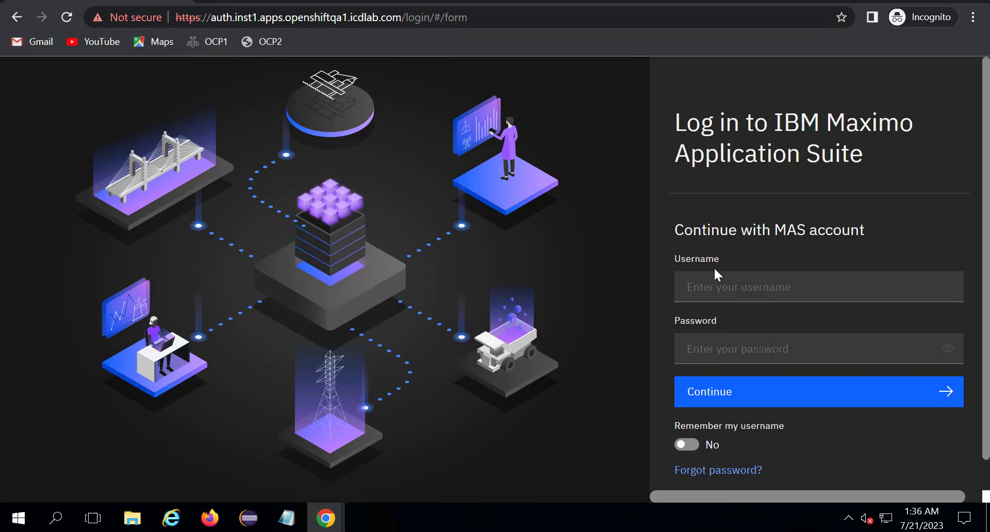
# - Log in to IBM Maximo Application Suite by entering the account username and password
pyautogui.click(718, 284)
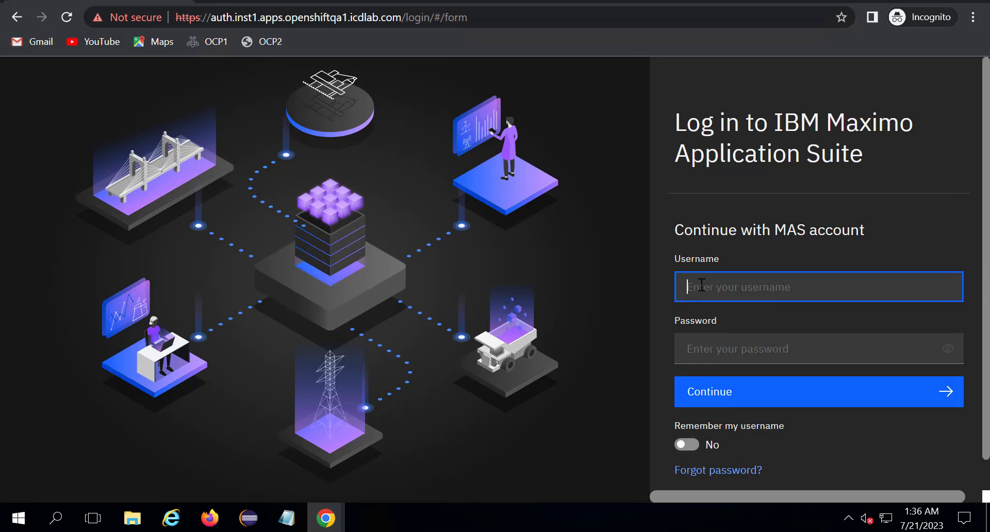
pyautogui.write('Abhinav')
pyautogui.press('Tab')
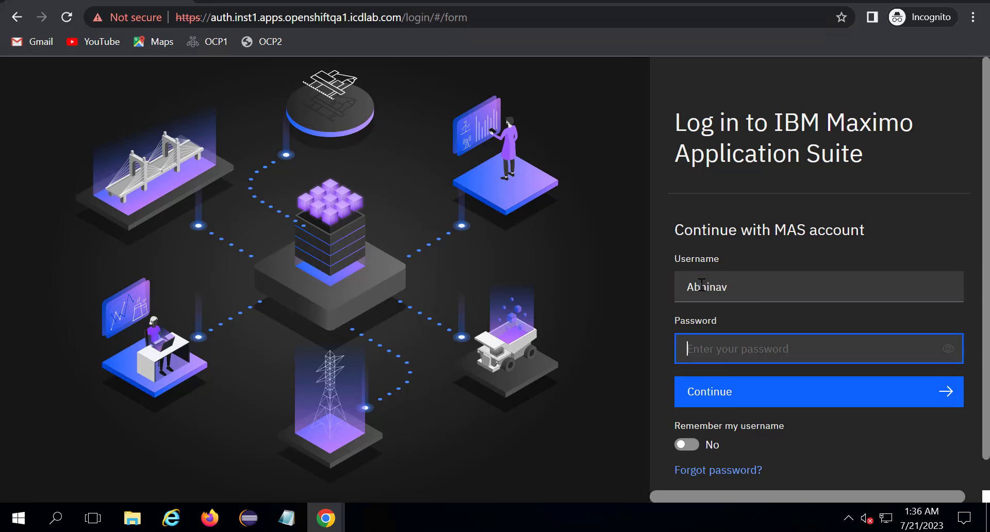
pyautogui.write('••')
pyautogui.click(734, 393)
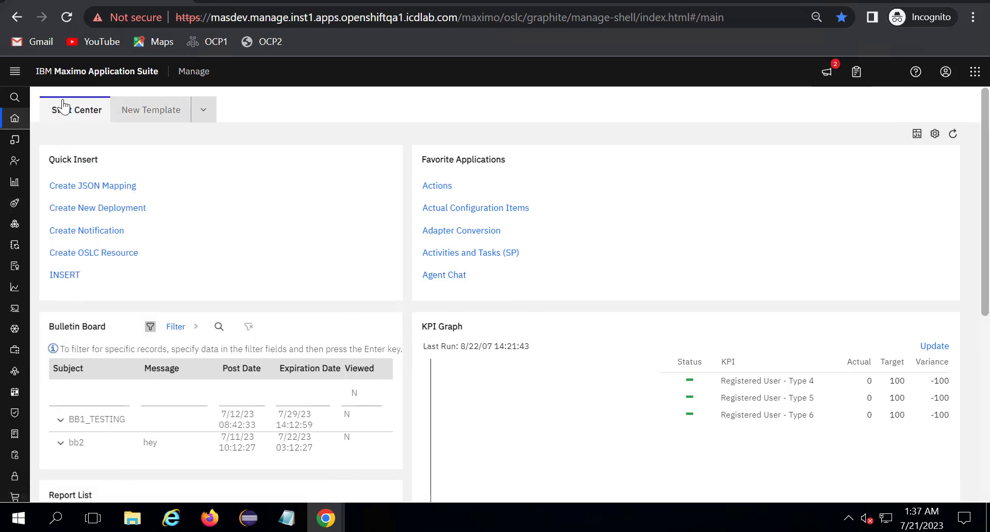
# - Look through the modules in the navigation list, expanding and collapsing Administration and Analytics
pyautogui.moveTo(15, 101)
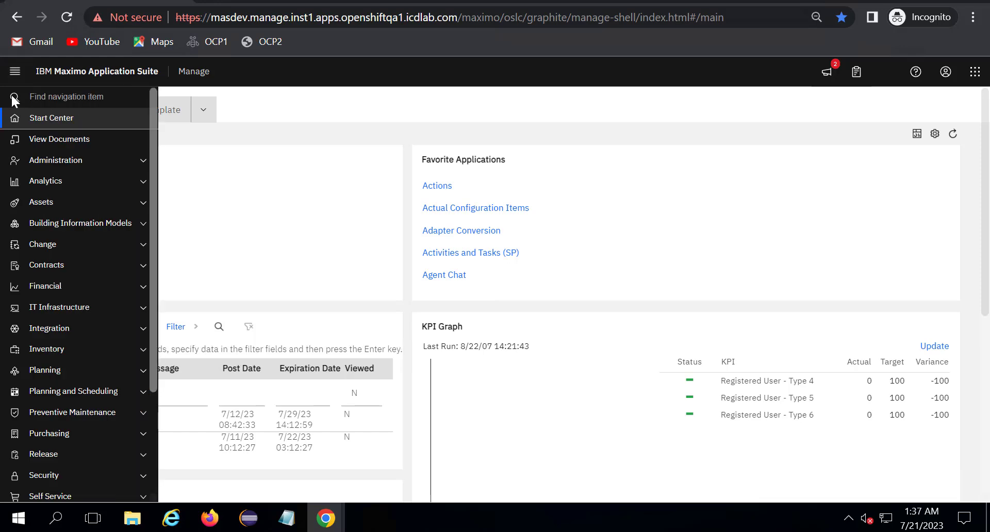
pyautogui.scroll(-3, 20, 494)
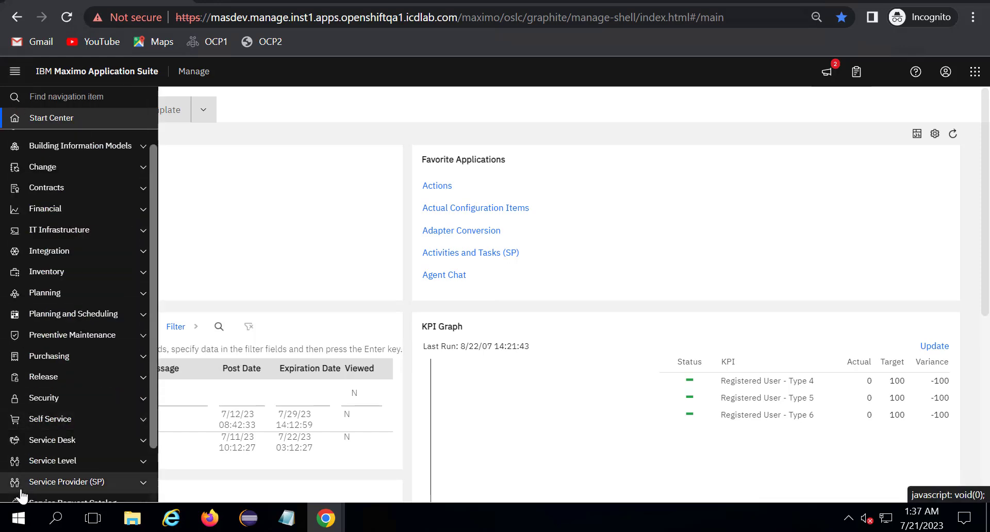
pyautogui.scroll(3, 78, 335)
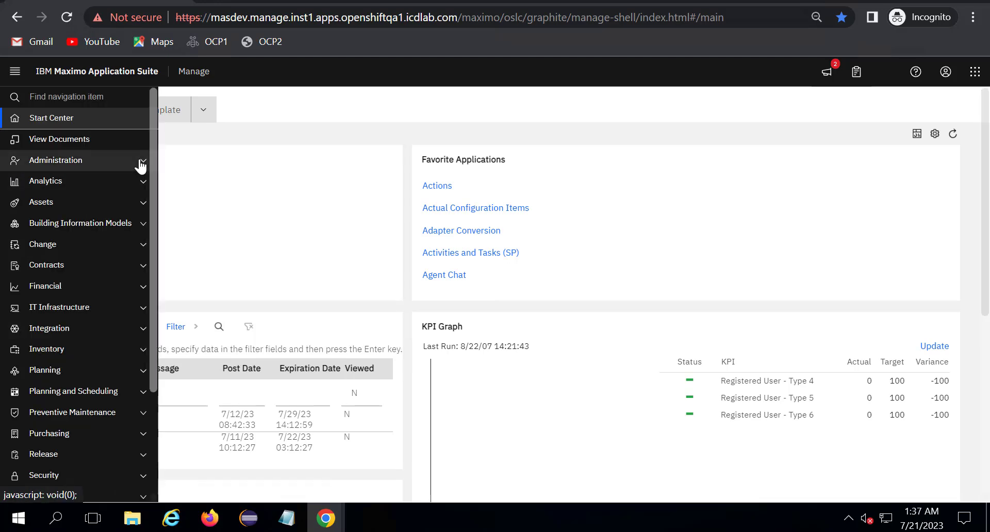
pyautogui.click(142, 164)
pyautogui.click(143, 162)
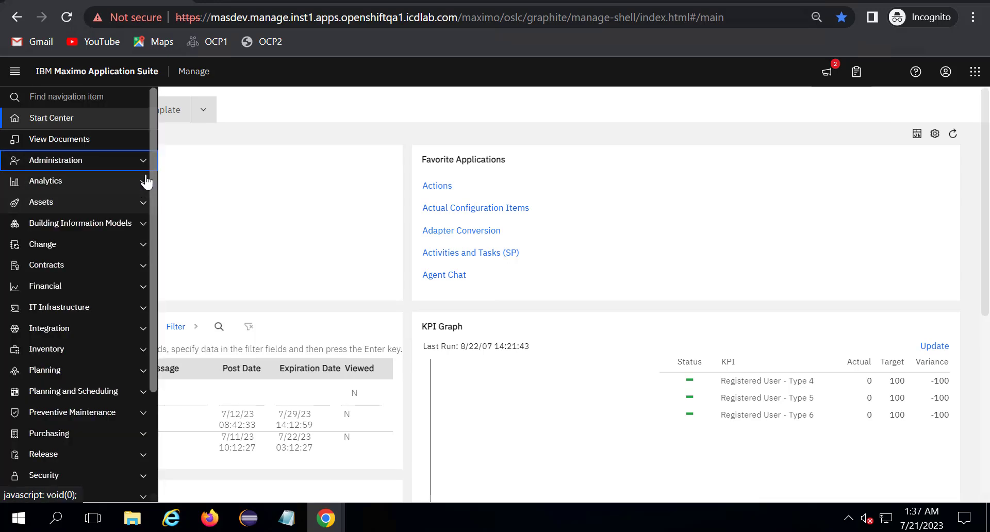
pyautogui.click(144, 184)
pyautogui.click(143, 182)
# - Search the navigation items for "Assets", clear the search and close the navigation list
pyautogui.click(31, 97)
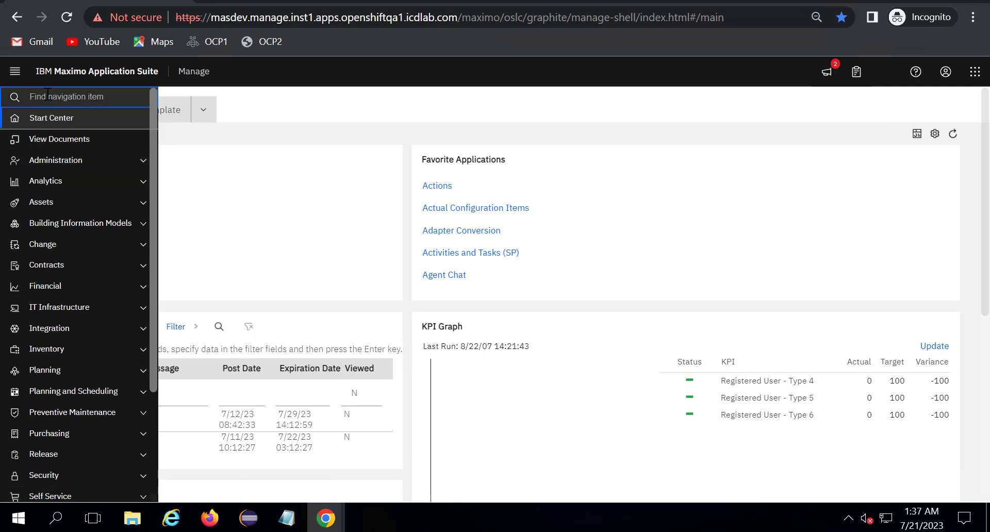
pyautogui.write('Asset')
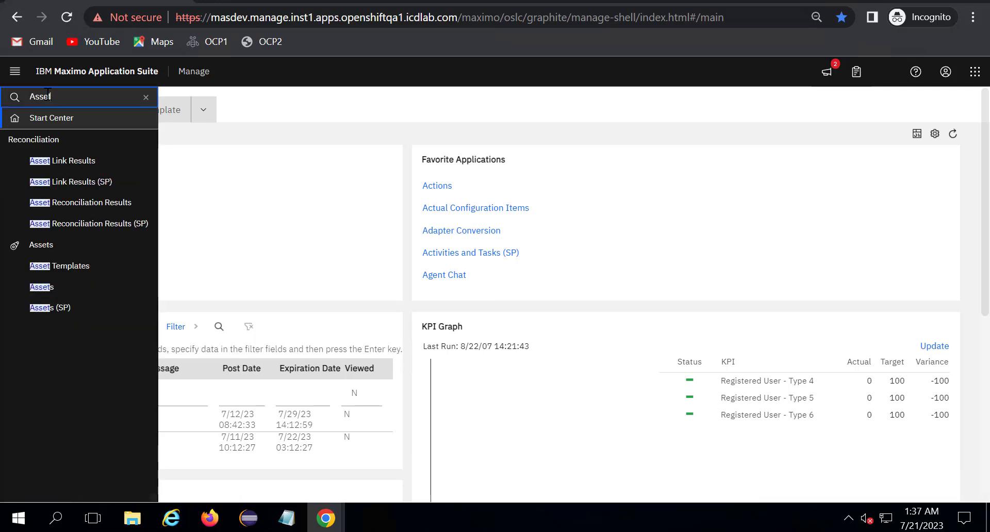
pyautogui.write('s')
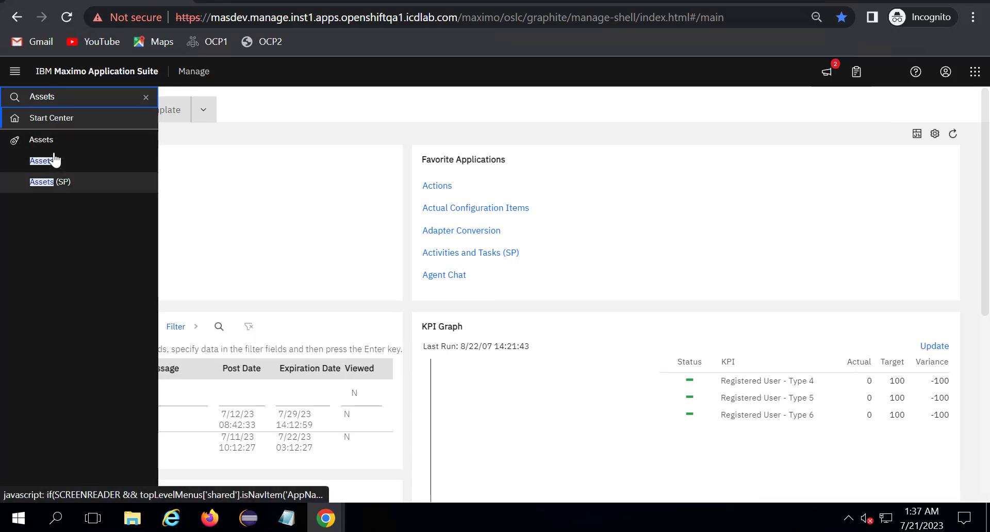
pyautogui.click(146, 96)
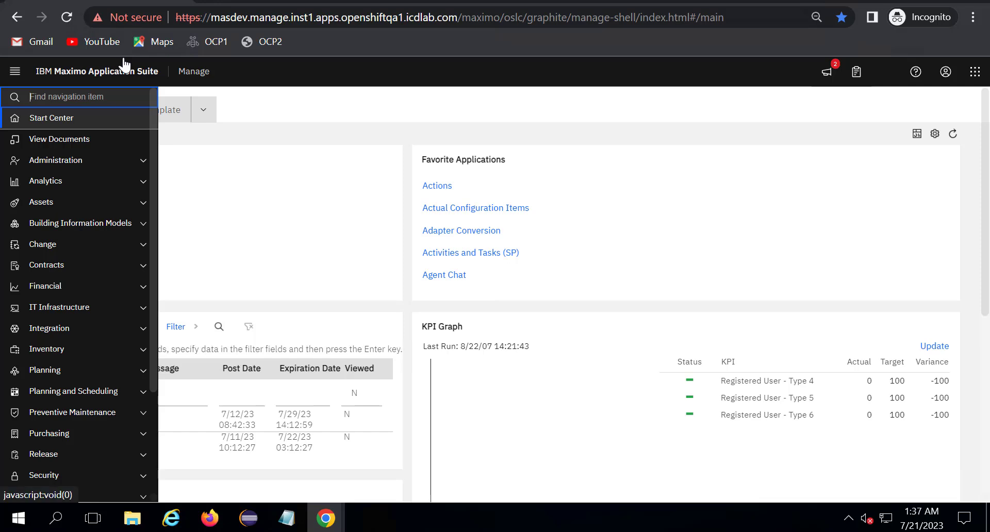
pyautogui.click(373, 104)
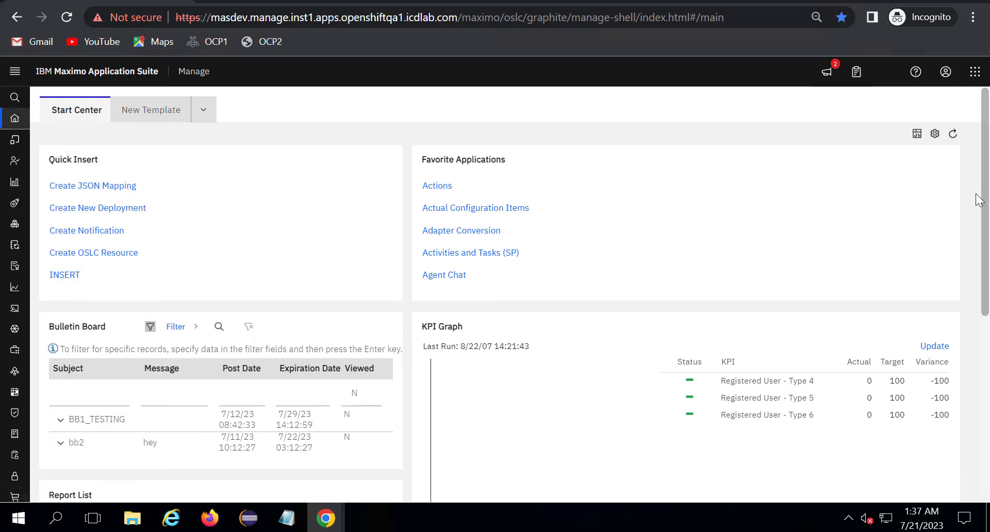
# - Examine the Start Center portlets from Quick Insert down to the Report List and KPI List, and return to the start
pyautogui.scroll(-1, 986, 201)
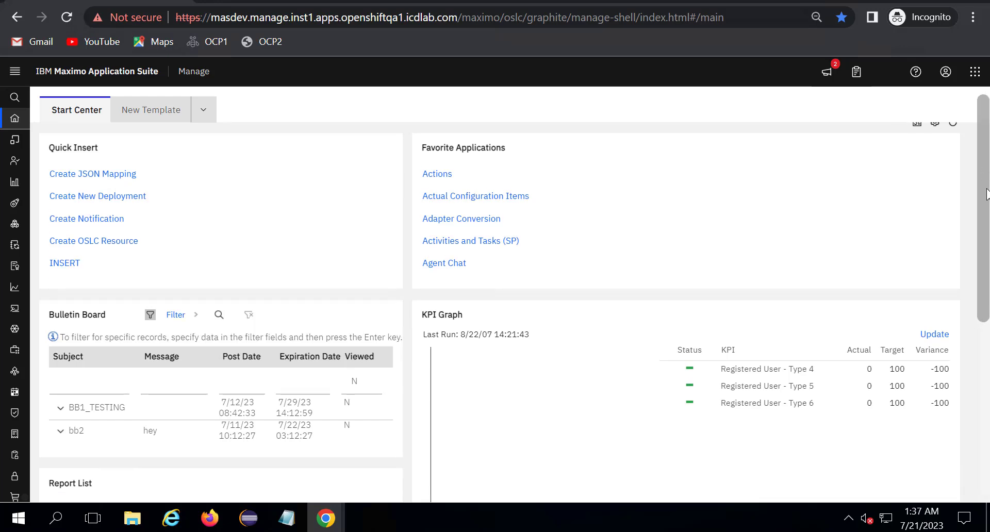
pyautogui.scroll(-3, 986, 201)
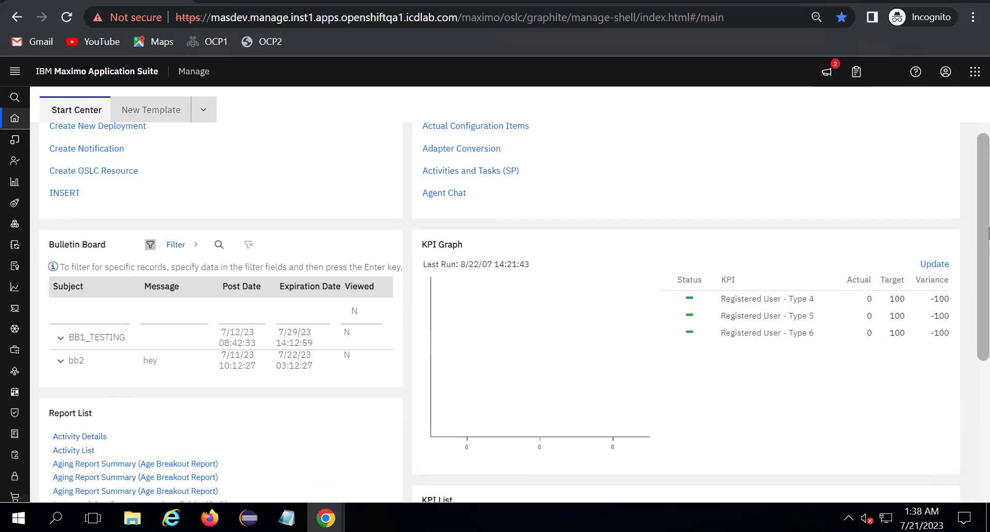
pyautogui.scroll(3, 988, 184)
pyautogui.scroll(1, 988, 185)
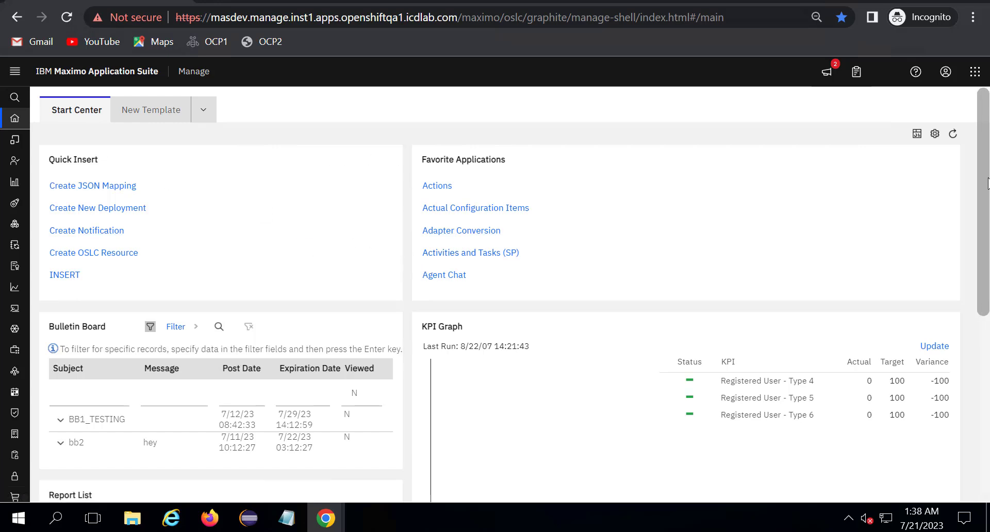
pyautogui.moveTo(985, 183); pyautogui.dragTo(988, 385)
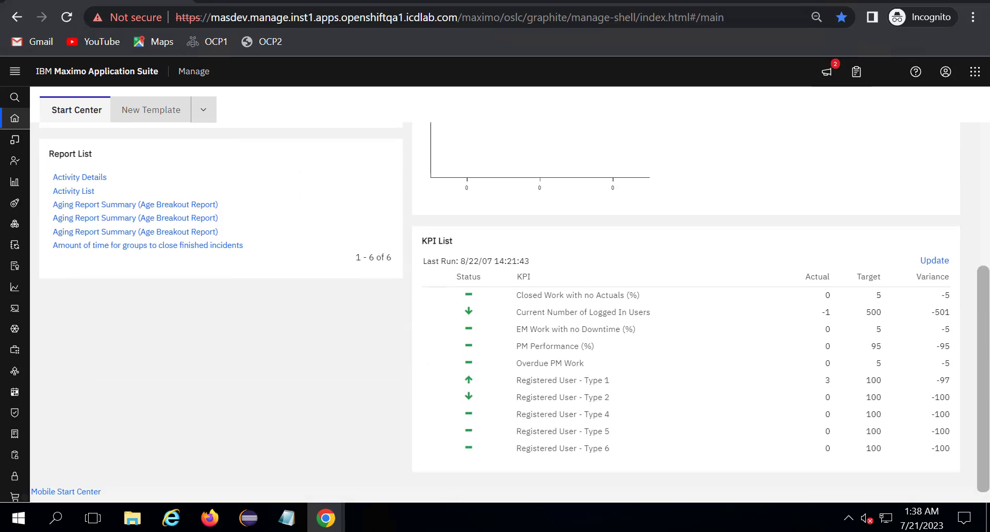
pyautogui.moveTo(988, 345); pyautogui.dragTo(988, 157)
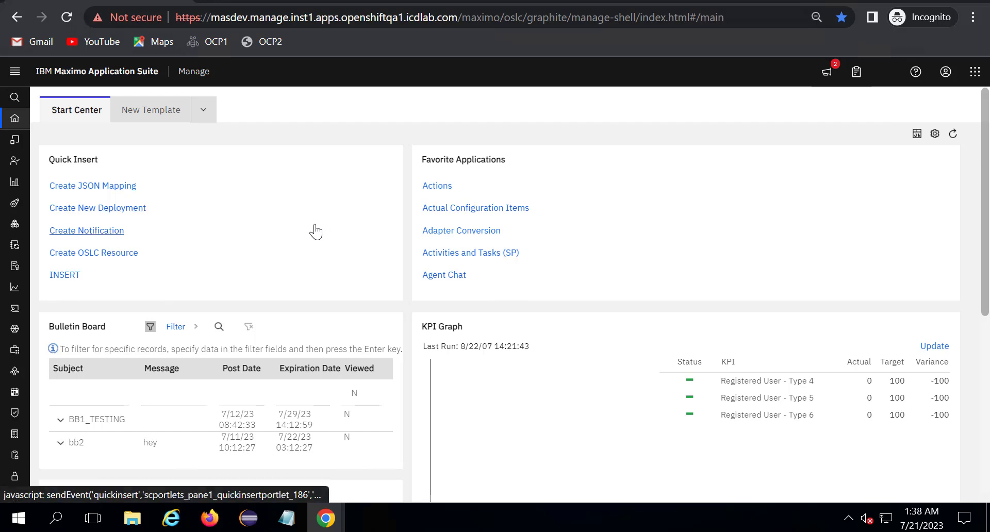
# - View the Bulletin Board messages and dismiss them, and look through the list of report modules
pyautogui.click(827, 75)
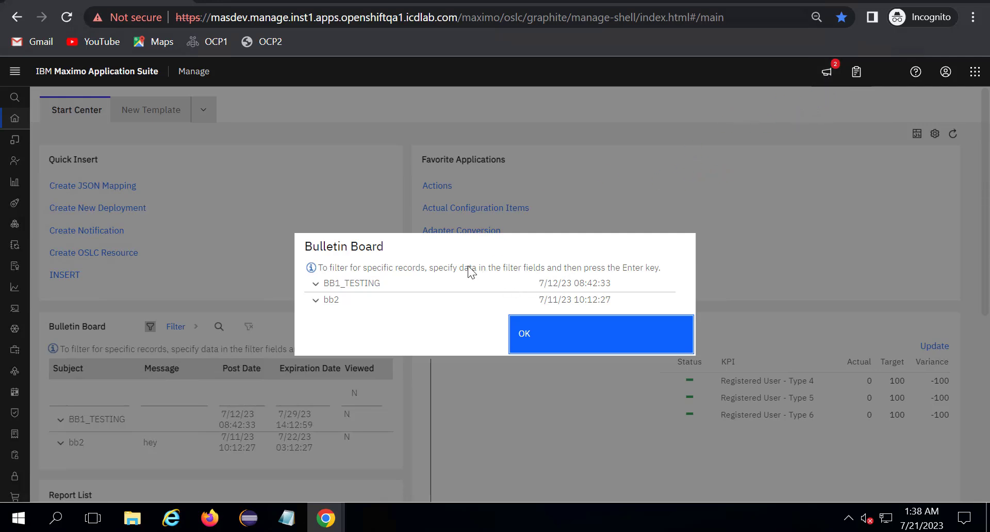
pyautogui.click(566, 343)
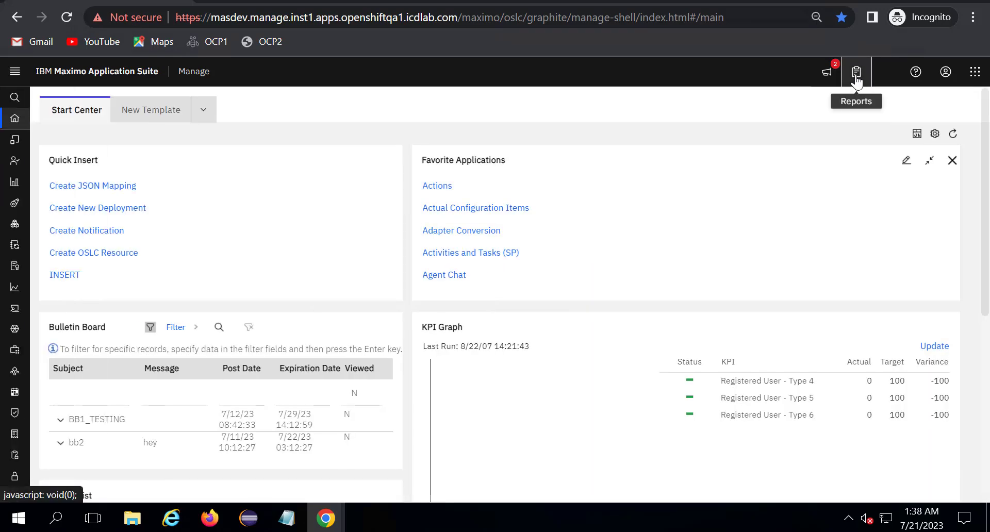
pyautogui.click(856, 74)
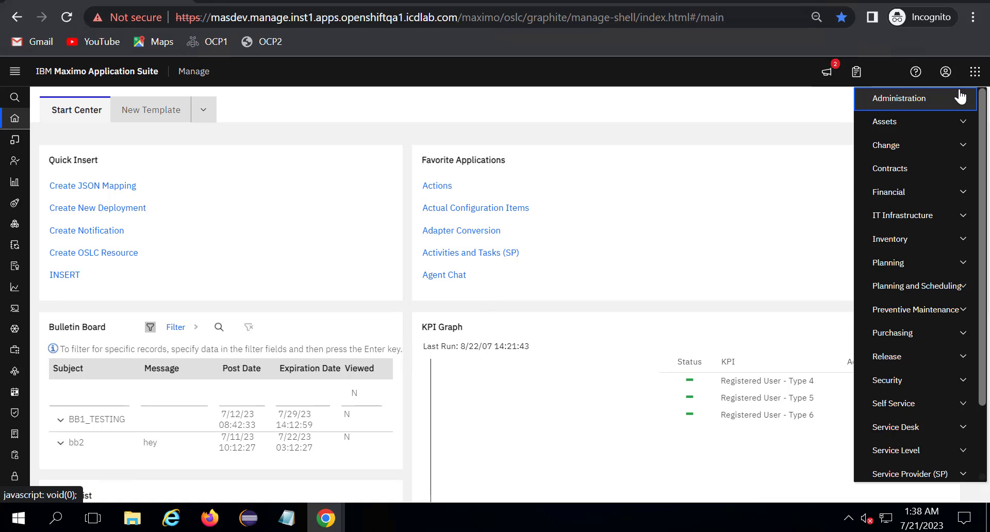
pyautogui.scroll(-2, 928, 413)
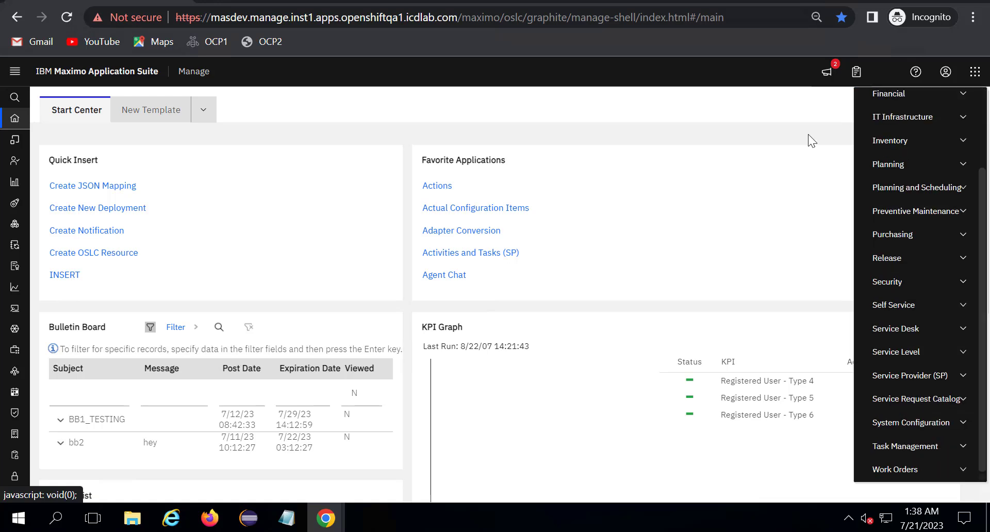
pyautogui.click(824, 103)
# - Review the help options, close them and show the profile options
pyautogui.click(916, 73)
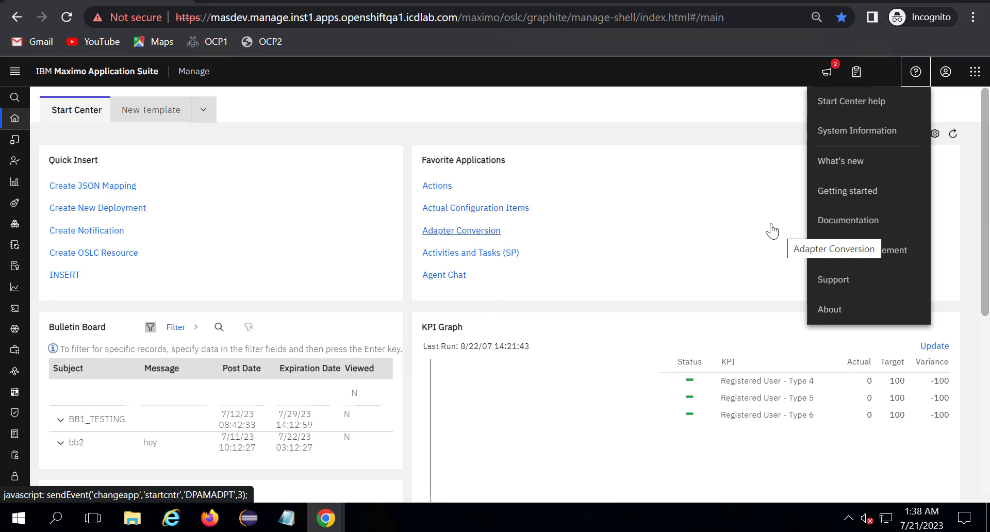
pyautogui.click(916, 72)
pyautogui.click(945, 72)
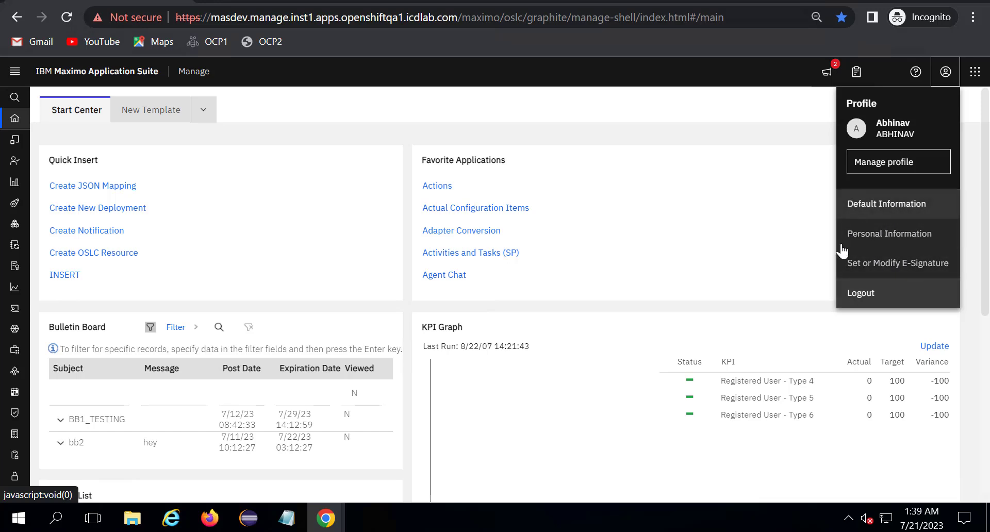
# - Show the application switcher's contents twice and close it each time
pyautogui.click(975, 72)
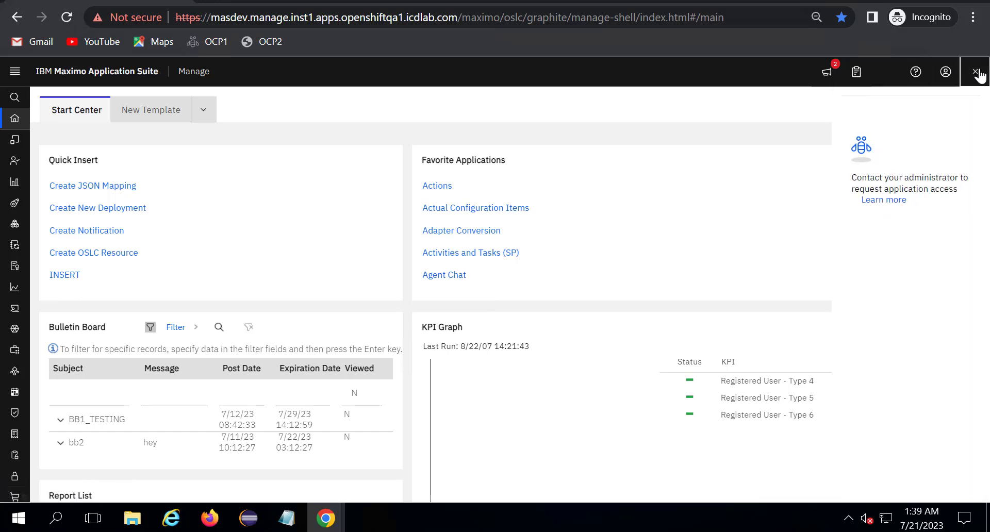
pyautogui.click(976, 73)
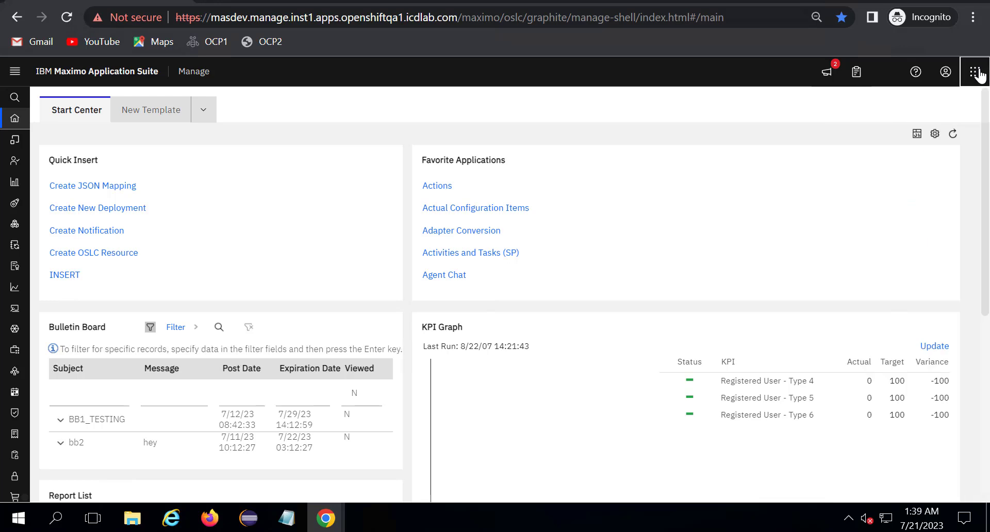
pyautogui.click(977, 72)
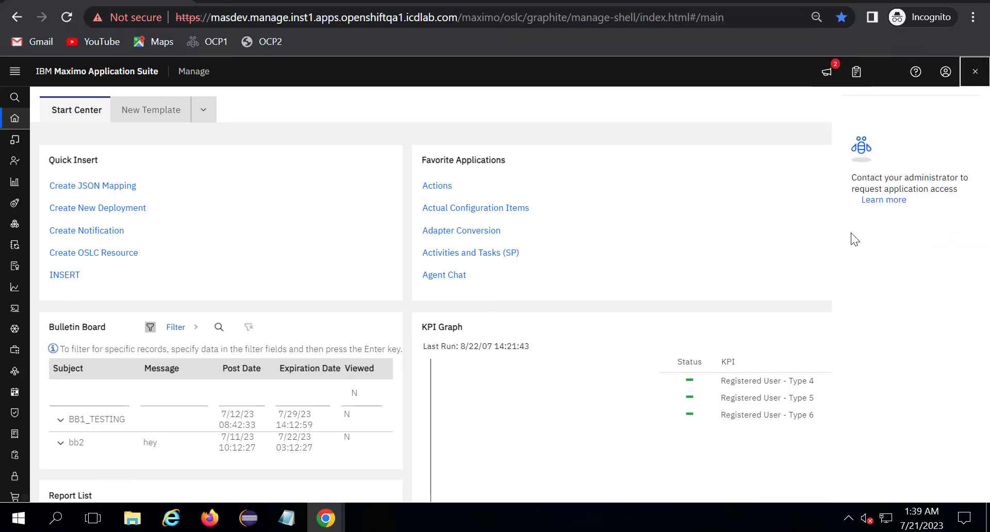
pyautogui.click(981, 78)
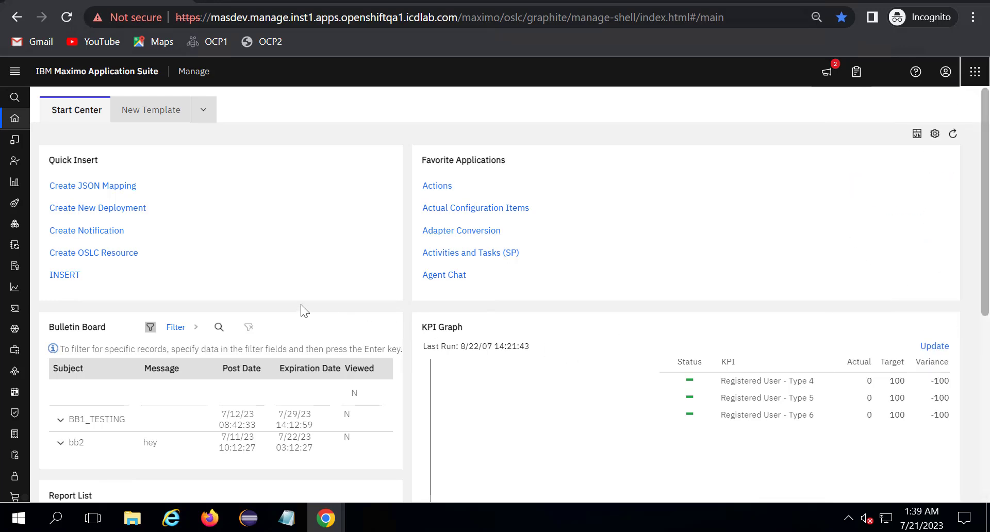
# - Open the Assets application from the Assets module
pyautogui.scroll(-6, 301, 305)
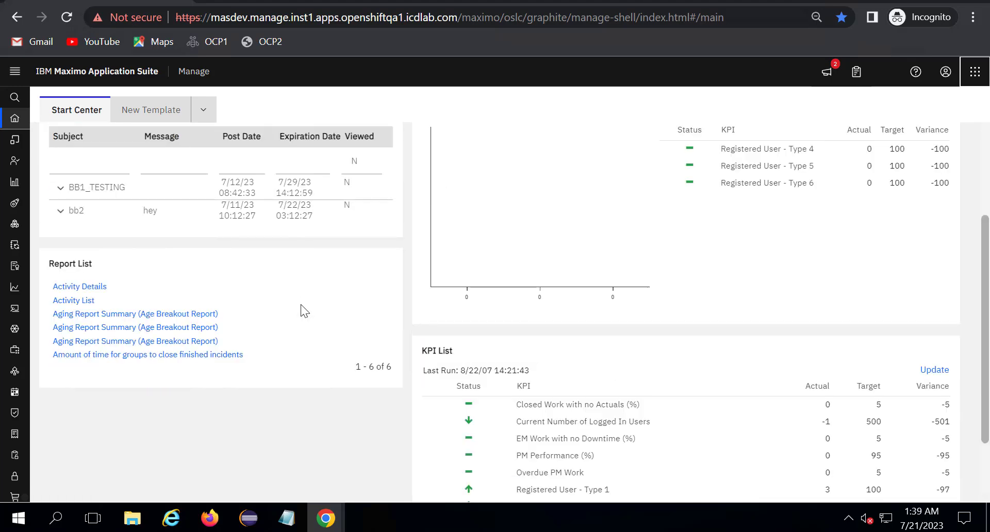
pyautogui.scroll(6, 301, 305)
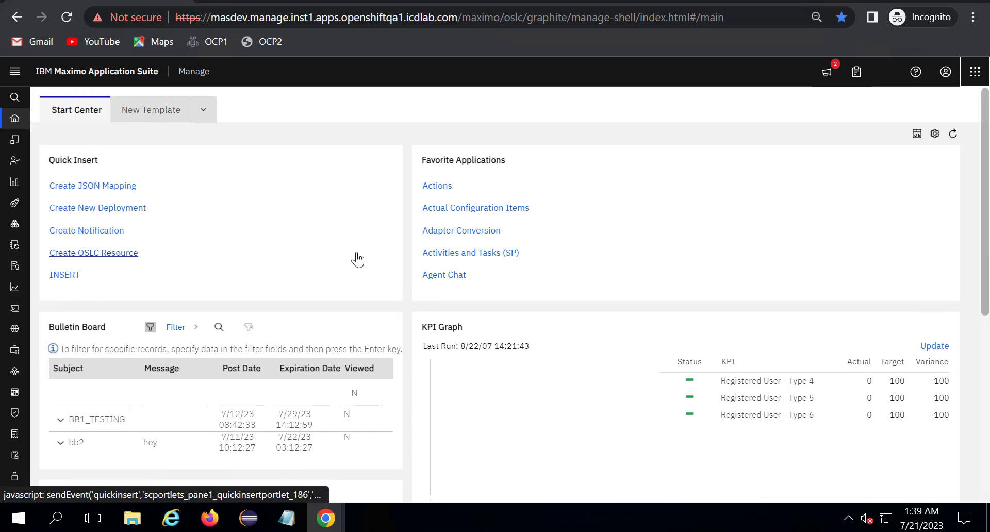
pyautogui.moveTo(85, 174)
pyautogui.click(27, 90)
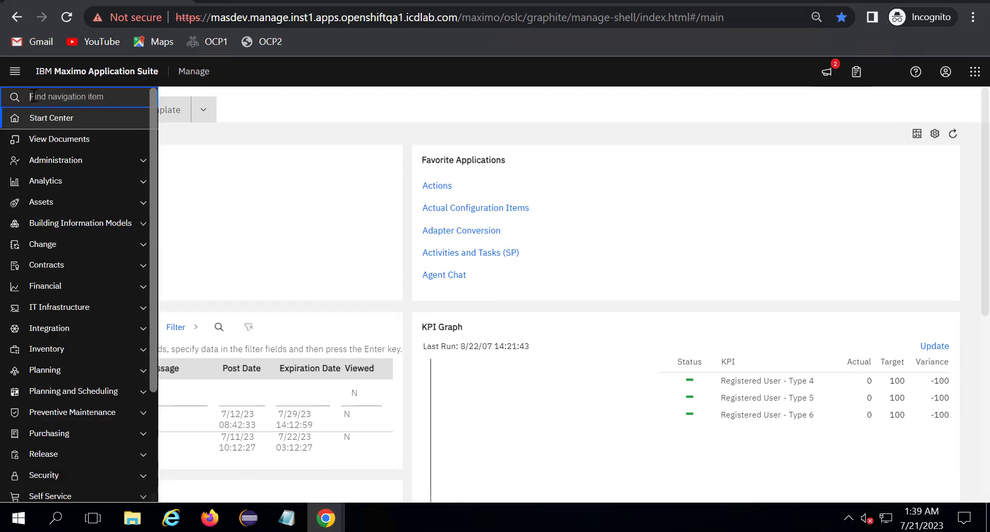
pyautogui.click(142, 207)
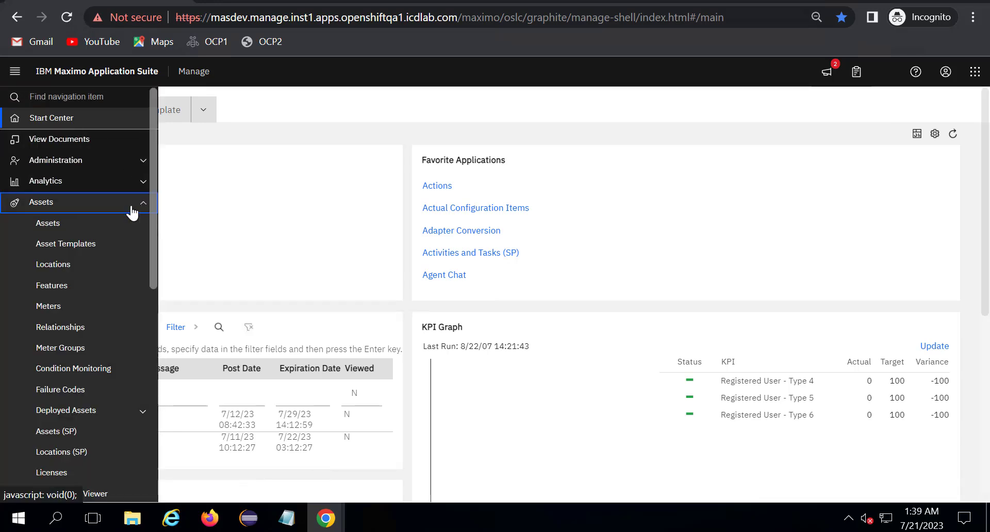
pyautogui.click(50, 227)
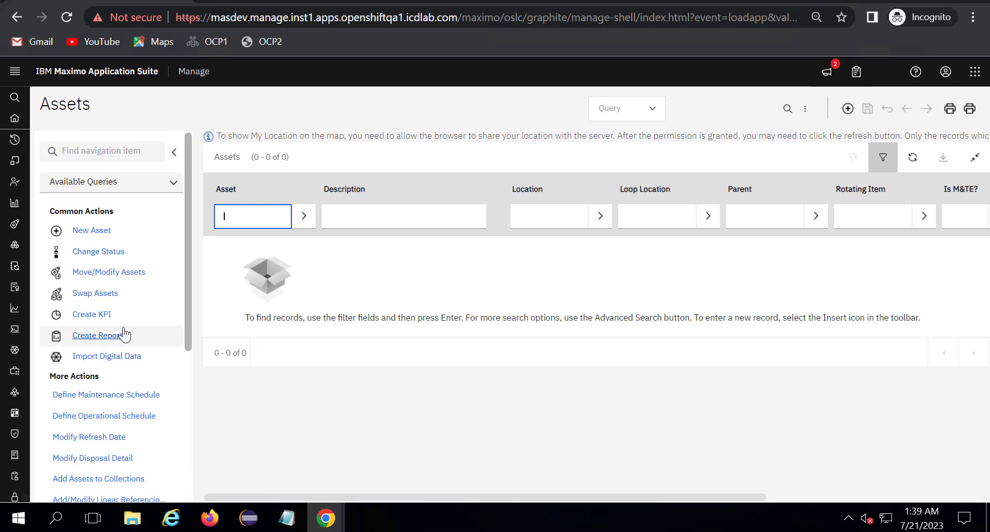
# - Look through the available asset actions and list all asset records without any filter
pyautogui.scroll(-4, 93, 358)
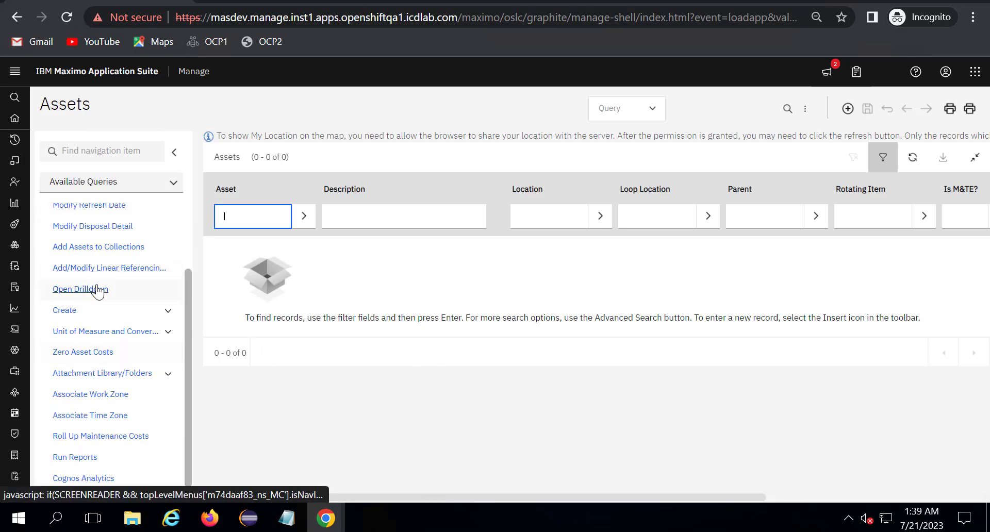
pyautogui.scroll(-2, 94, 361)
pyautogui.scroll(7, 113, 376)
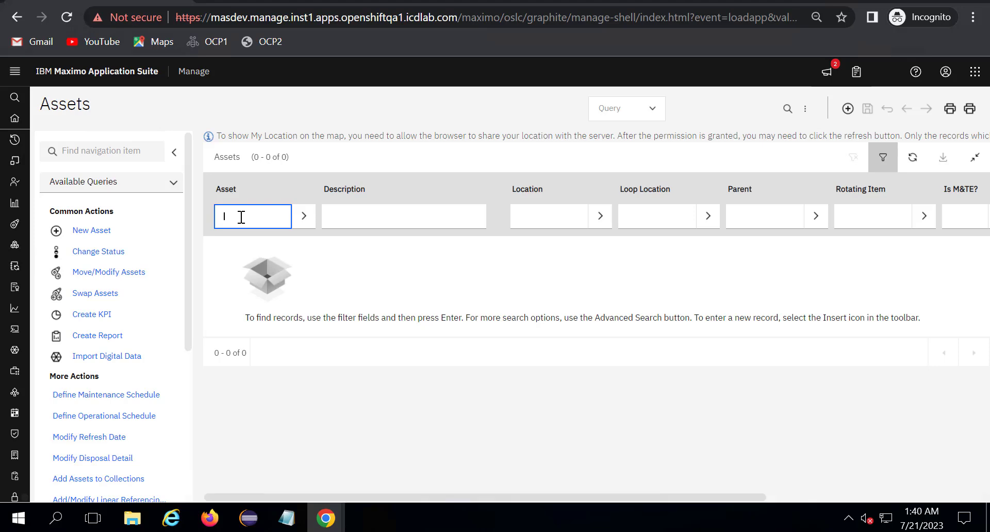
pyautogui.press('Return')
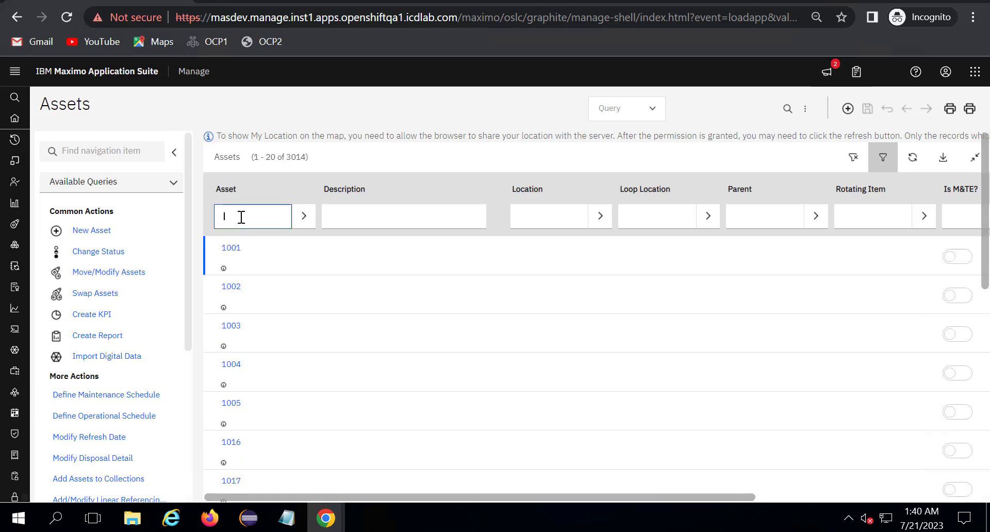
# - Open the record of asset 1001 and show the full list of its sections
pyautogui.click(230, 248)
pyautogui.moveTo(235, 251)
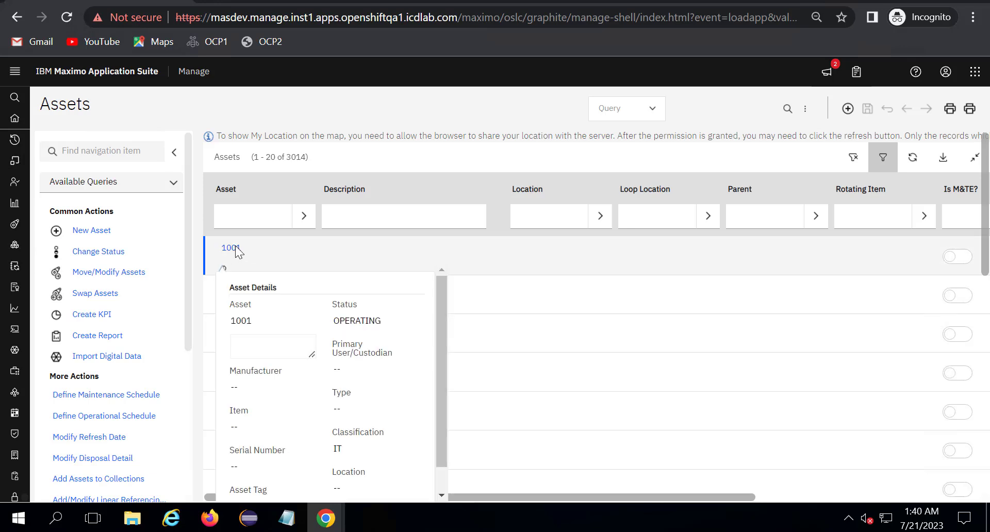
pyautogui.click(234, 249)
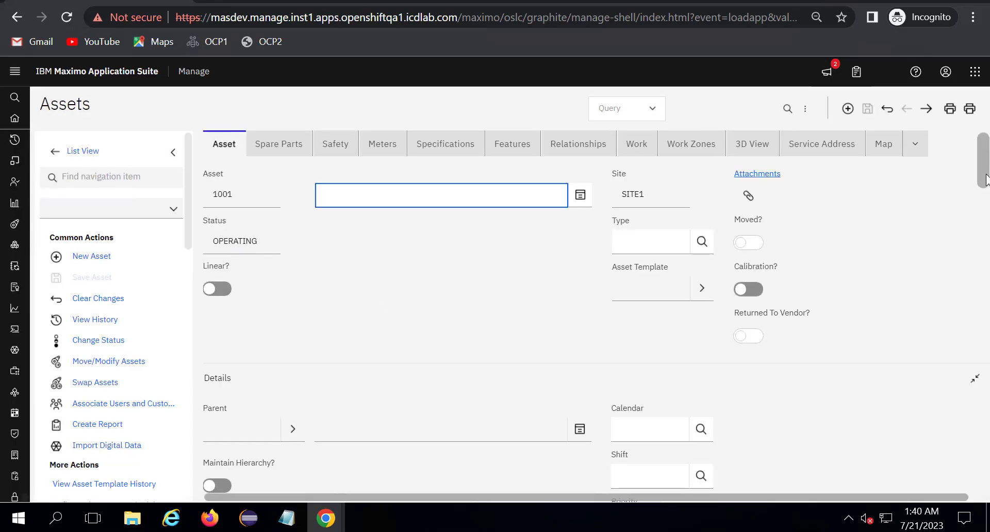
pyautogui.moveTo(986, 175); pyautogui.dragTo(989, 130)
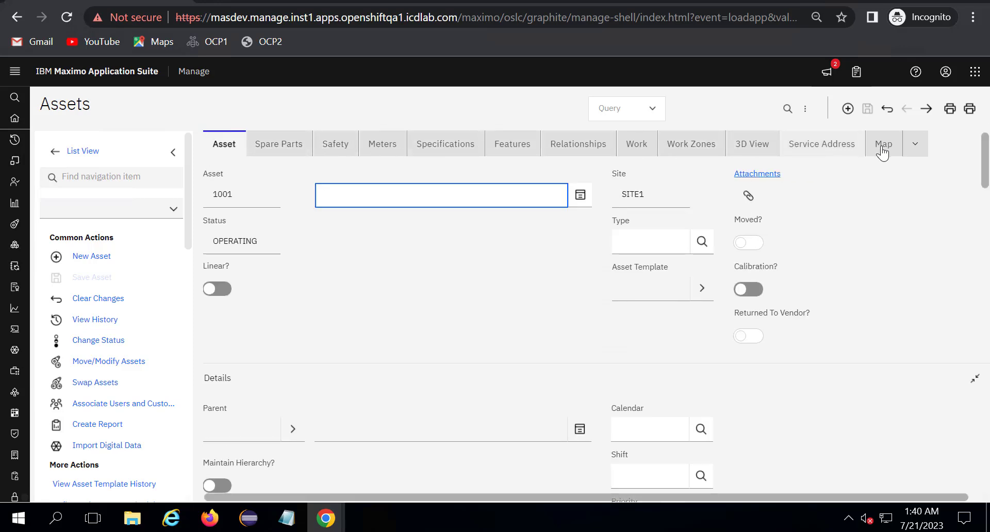
pyautogui.click(913, 145)
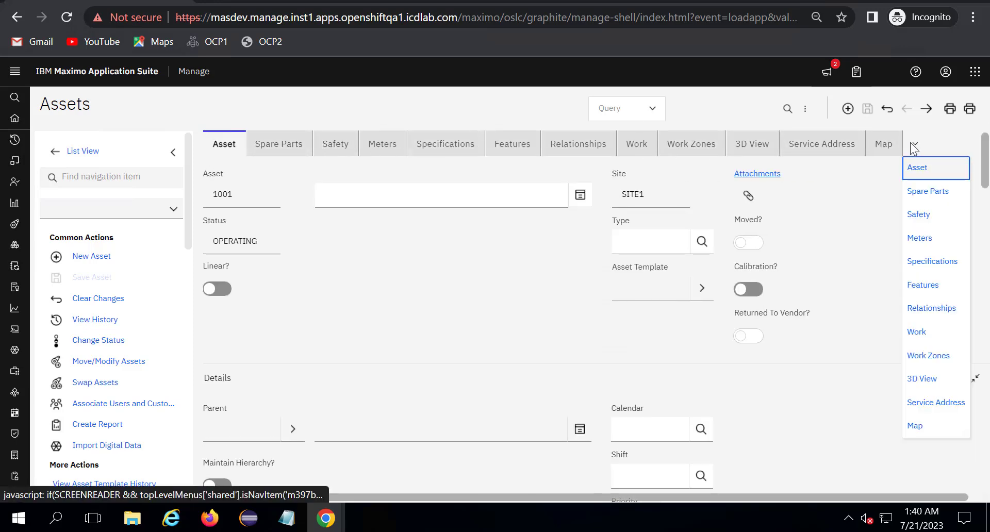
# - Choose the classification 43000000: IT in the specifications of asset 1001 and try to save the record
pyautogui.click(469, 149)
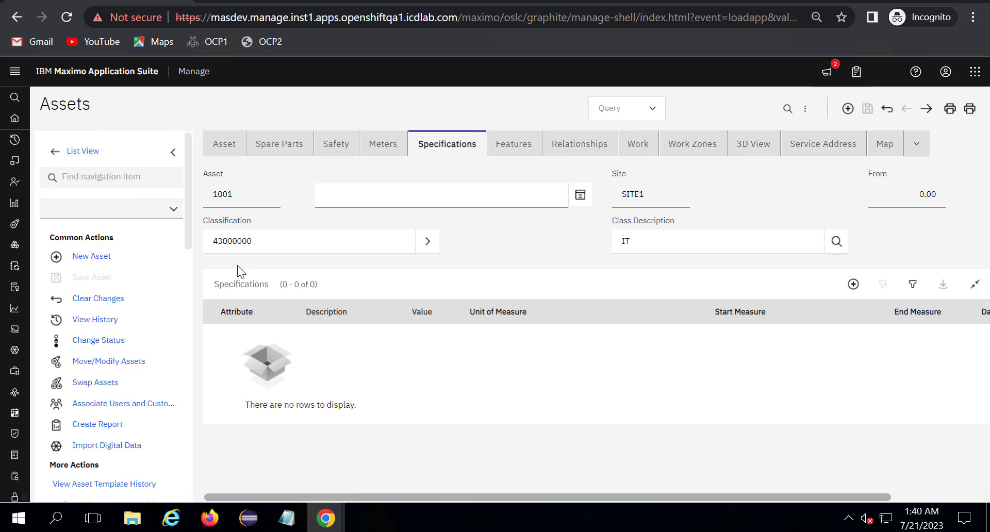
pyautogui.click(431, 248)
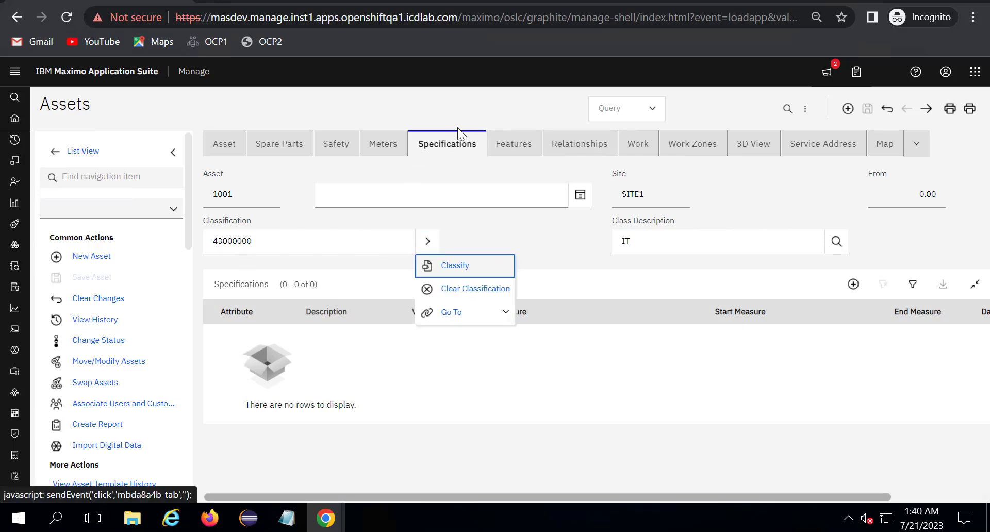
pyautogui.click(454, 148)
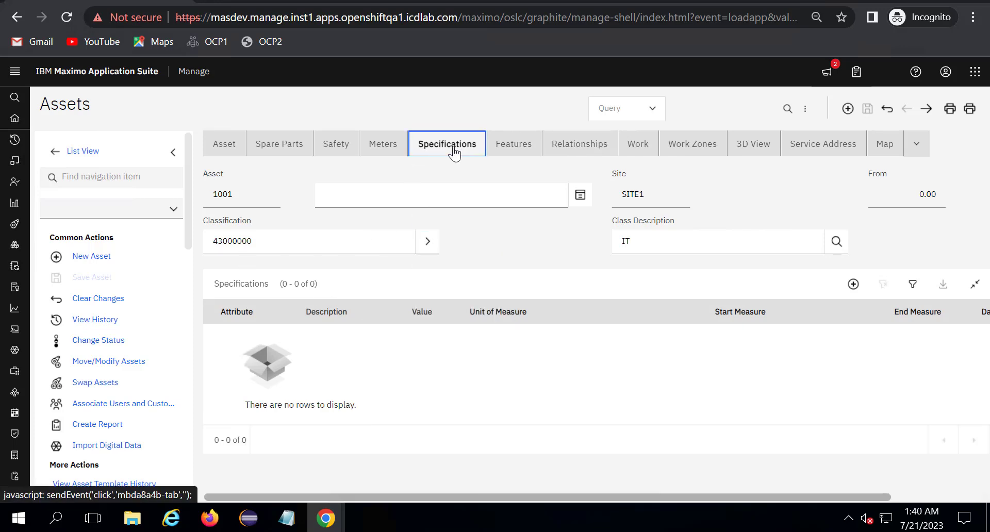
pyautogui.click(431, 246)
pyautogui.click(454, 268)
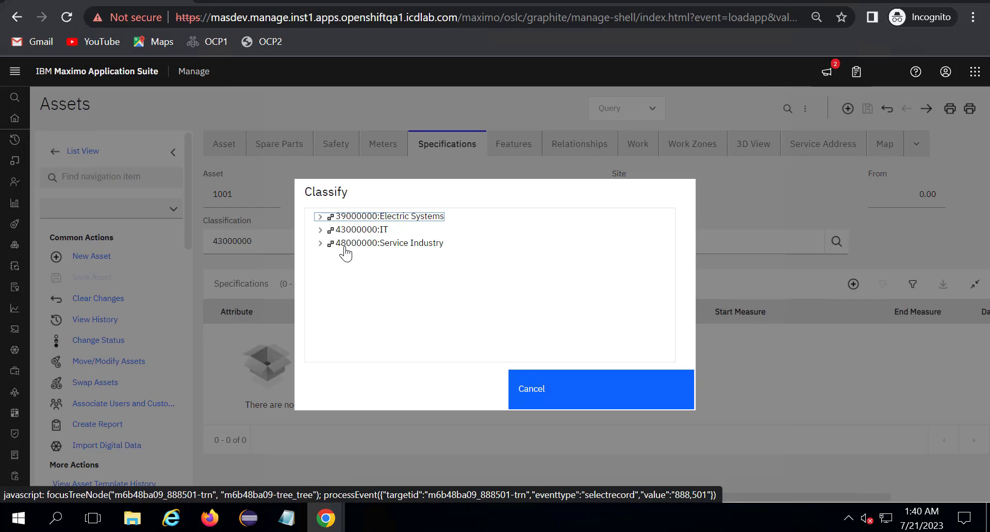
pyautogui.click(371, 232)
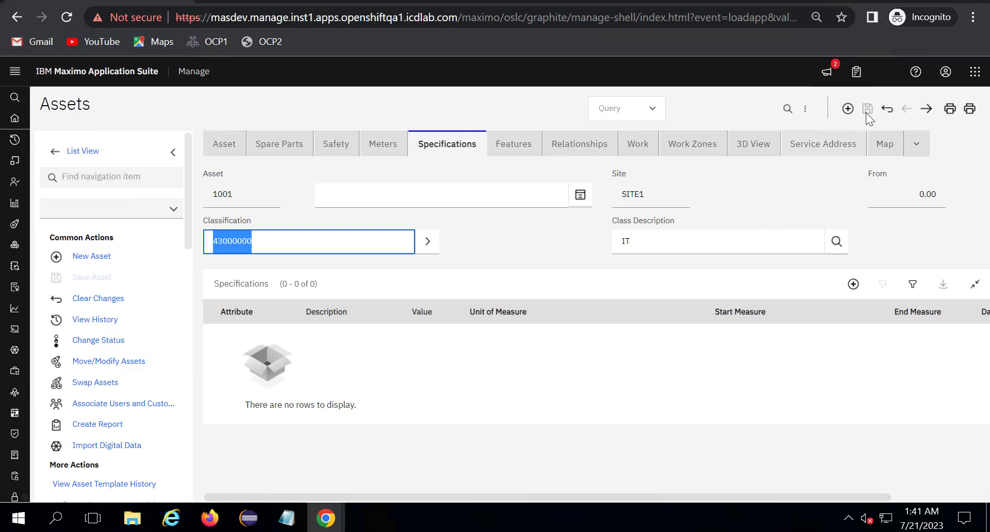
pyautogui.click(723, 238)
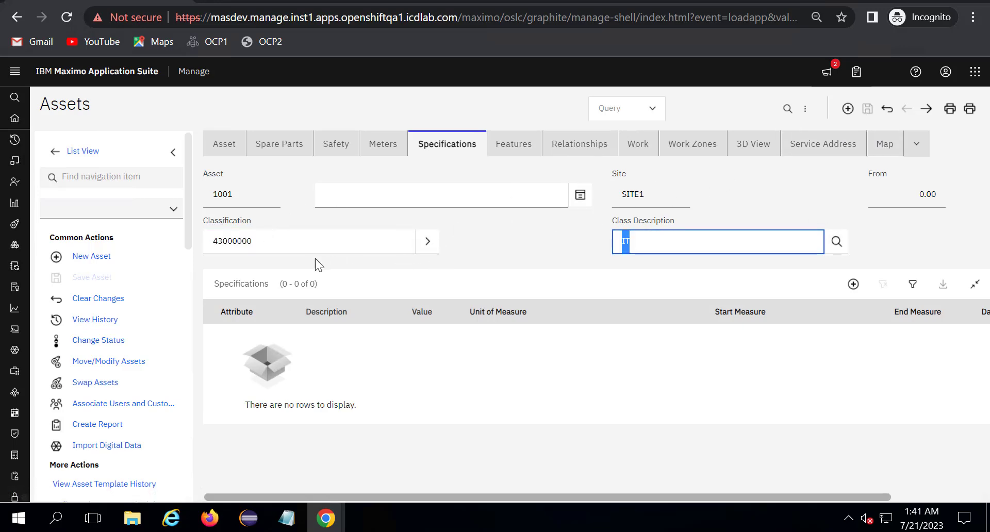
pyautogui.click(868, 110)
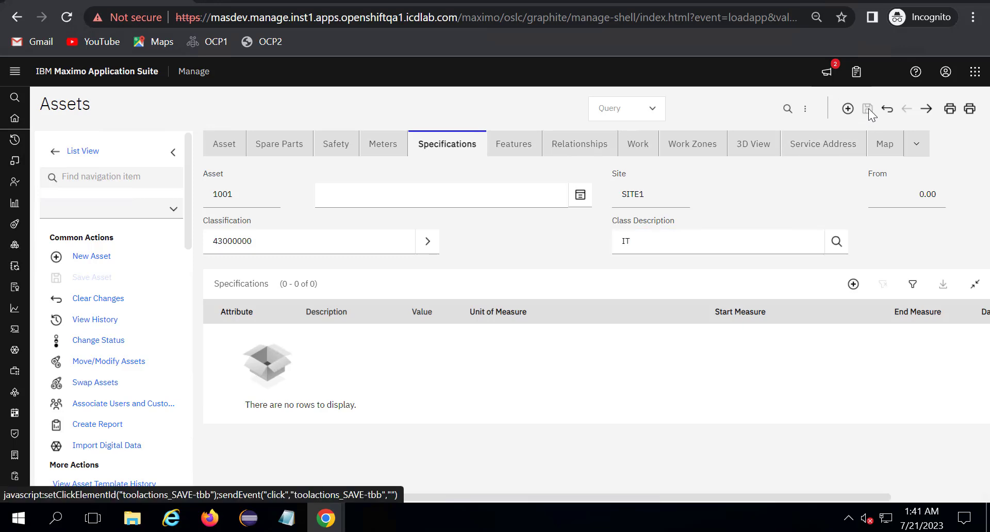
# - Return to the asset list and open the record of asset 1002
pyautogui.click(227, 143)
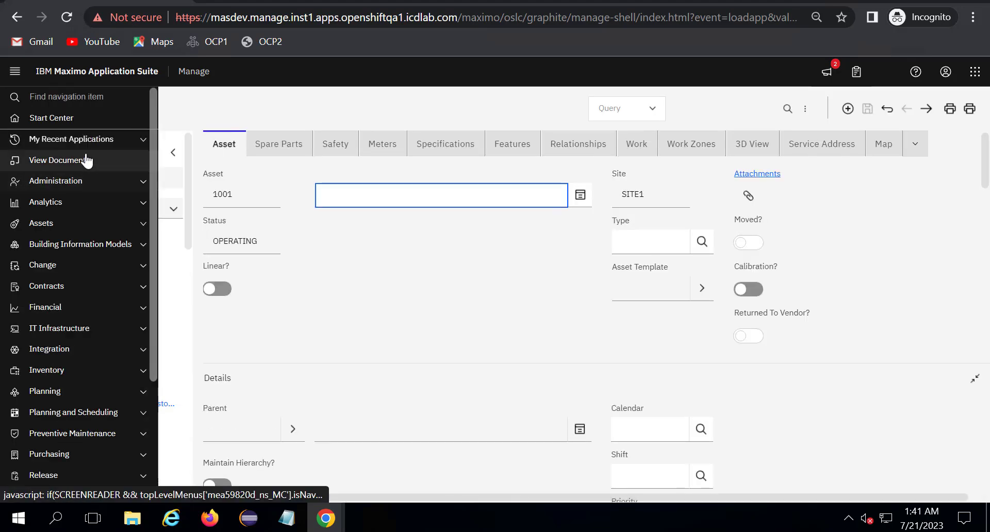
pyautogui.click(78, 150)
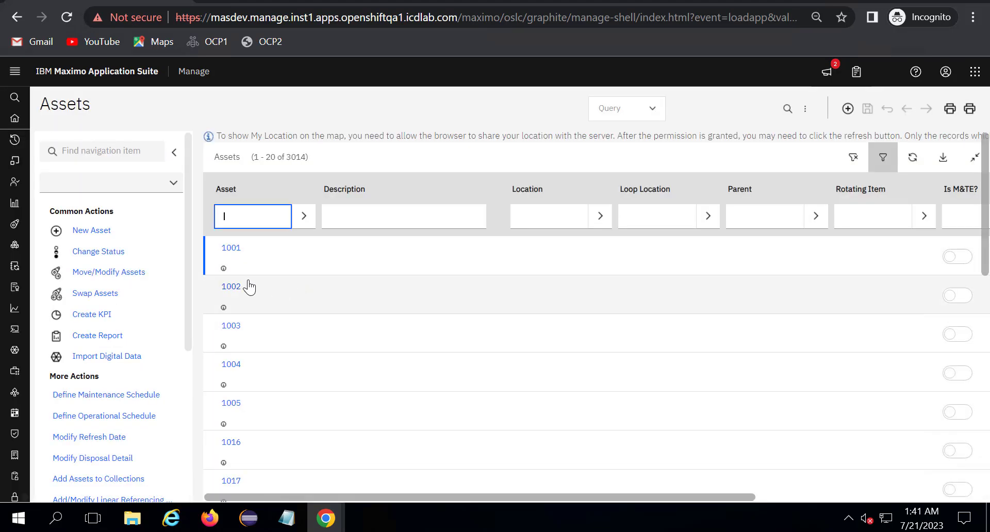
pyautogui.click(232, 287)
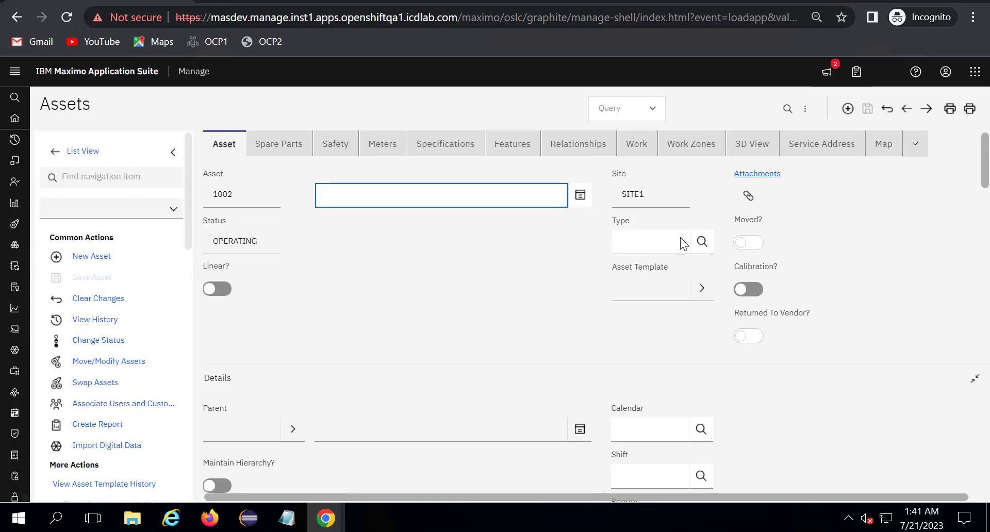
# - Classify asset 1002 as 43000000: IT in its specifications, save the record and dismiss the notification
pyautogui.click(442, 152)
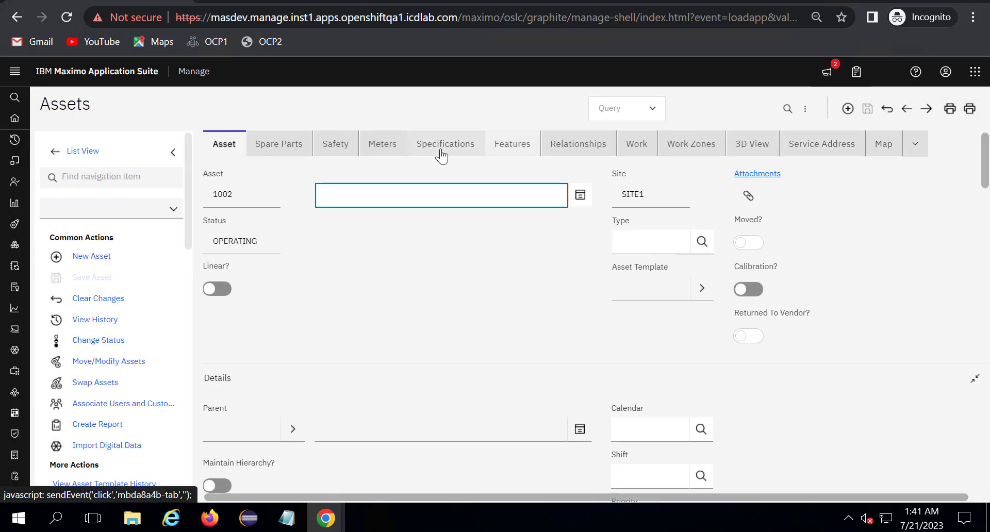
pyautogui.click(426, 241)
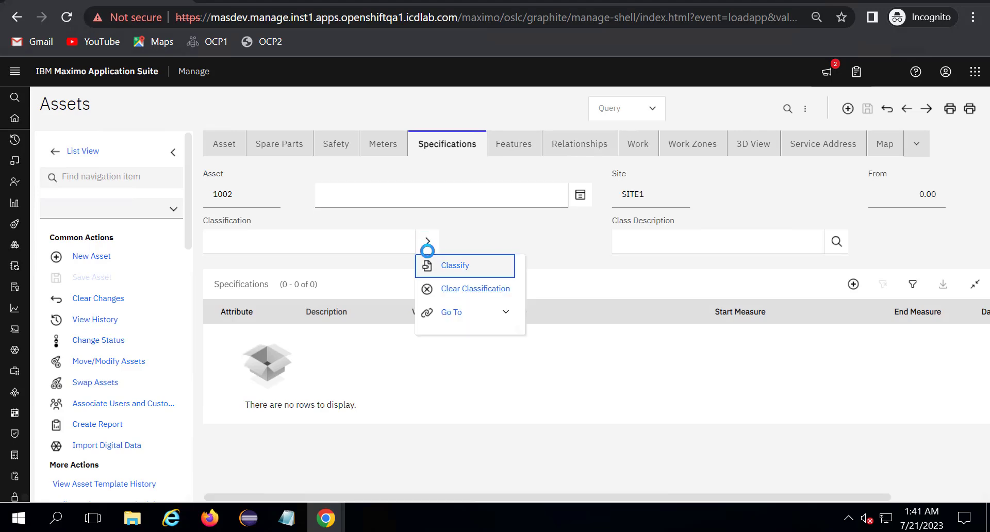
pyautogui.click(433, 271)
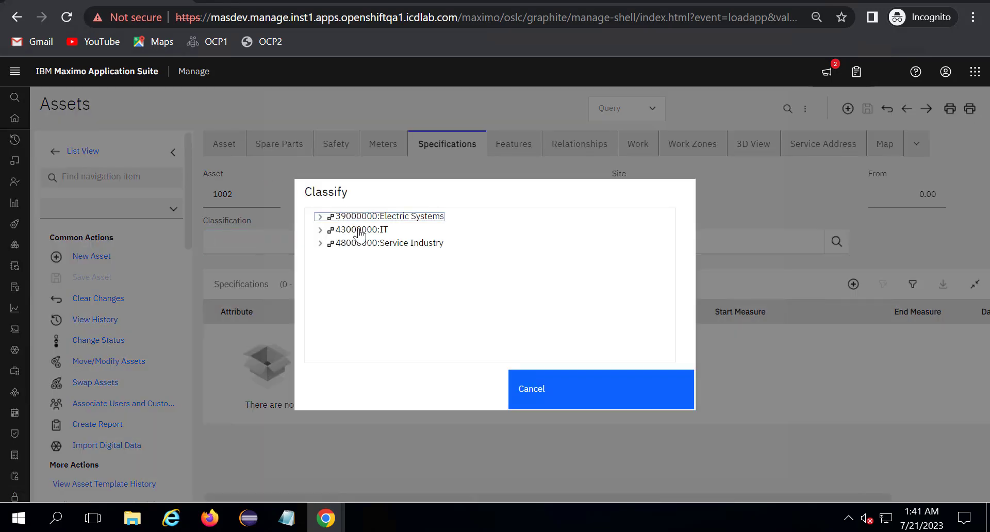
pyautogui.click(360, 230)
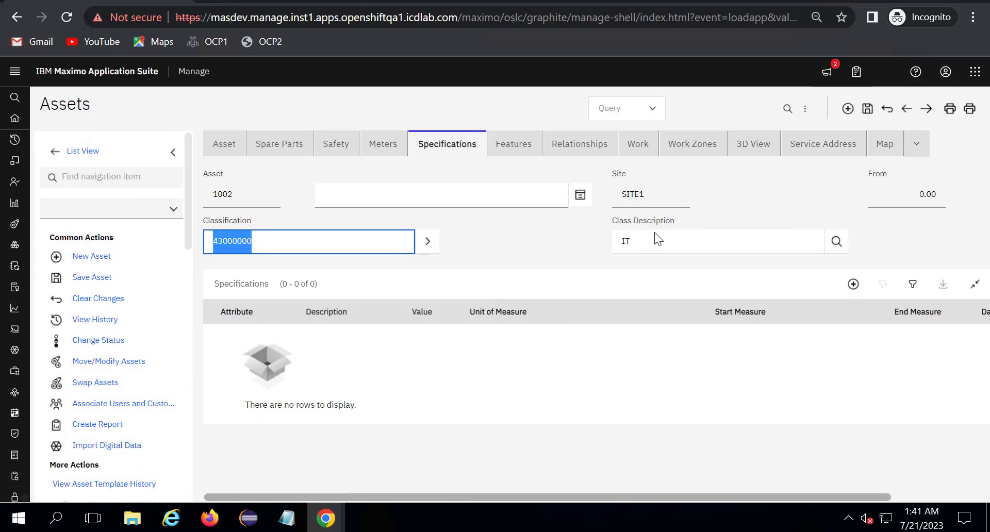
pyautogui.click(868, 109)
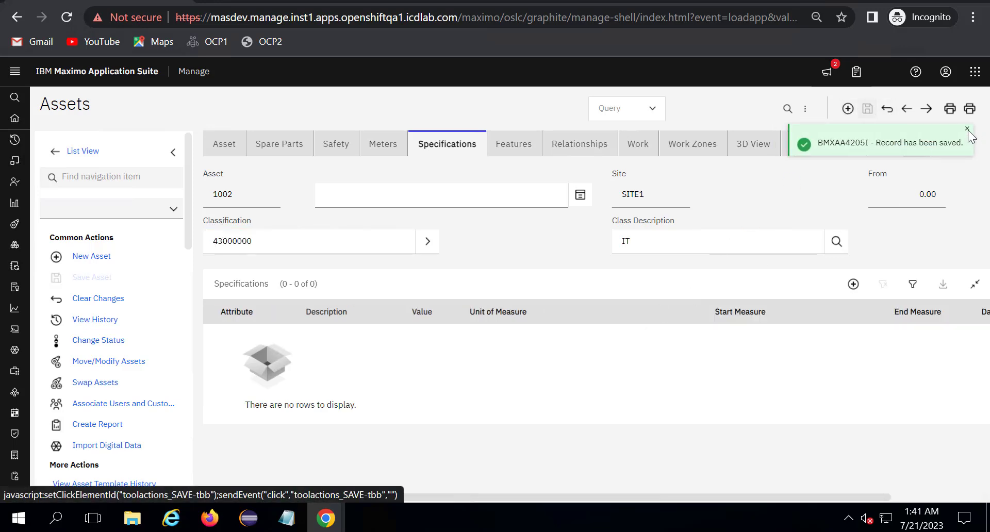
pyautogui.click(968, 129)
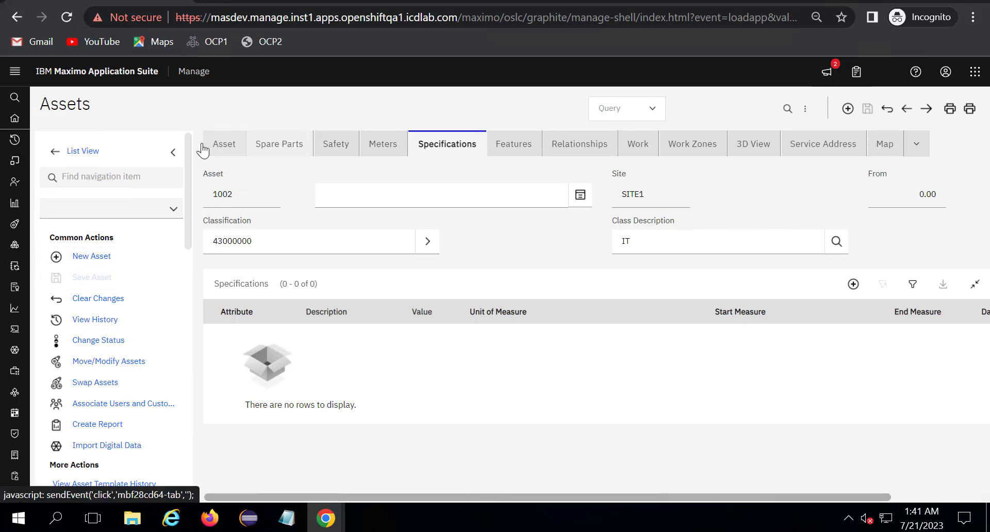
# - View the spare parts, safety and service address sections of asset 1002
pyautogui.click(270, 148)
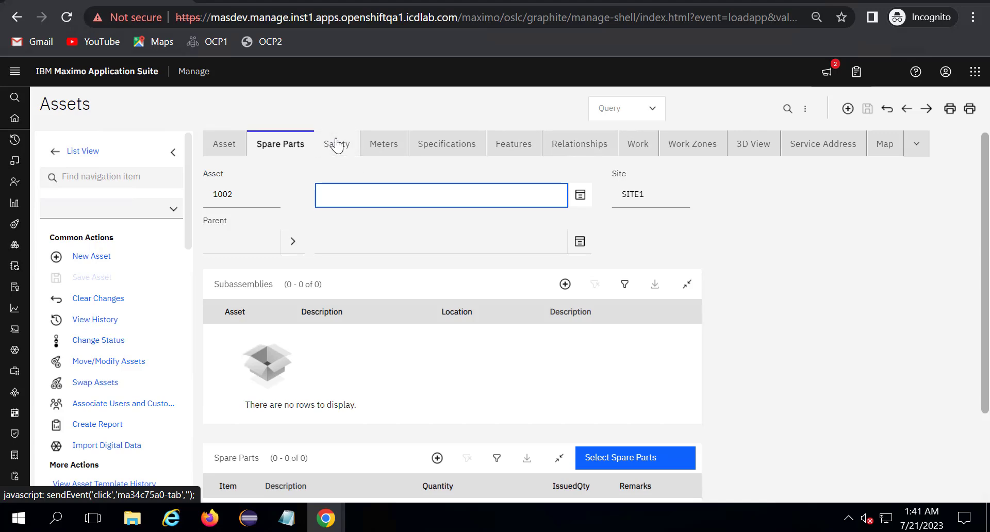
pyautogui.click(336, 145)
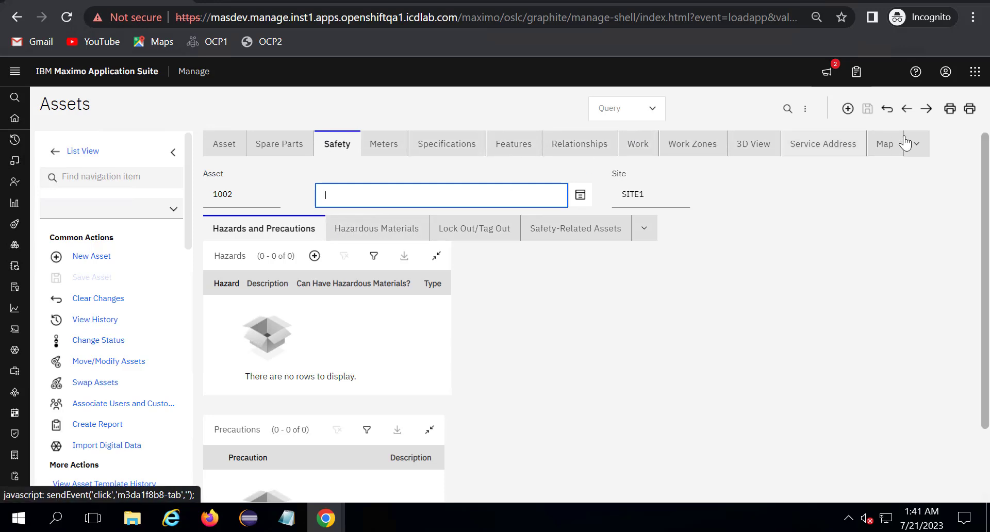
pyautogui.click(927, 143)
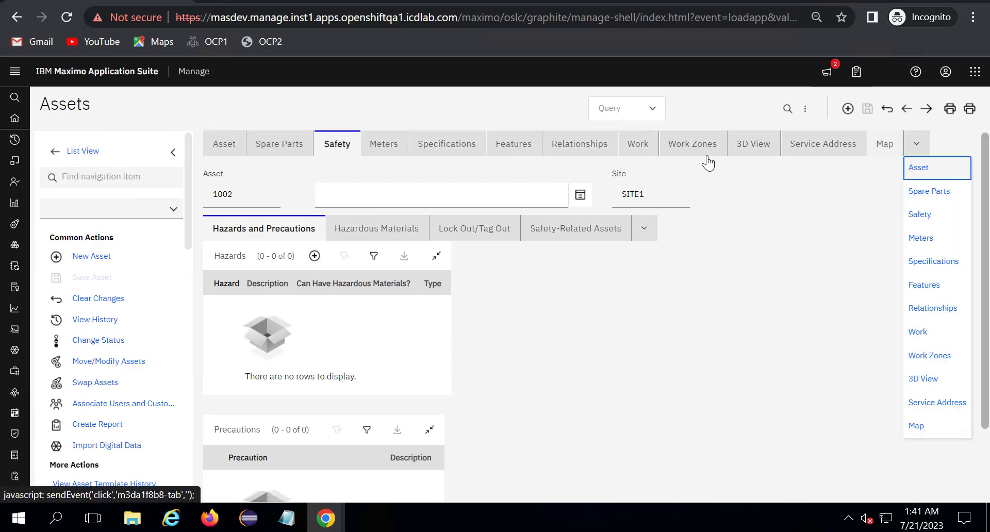
pyautogui.click(749, 143)
pyautogui.click(842, 150)
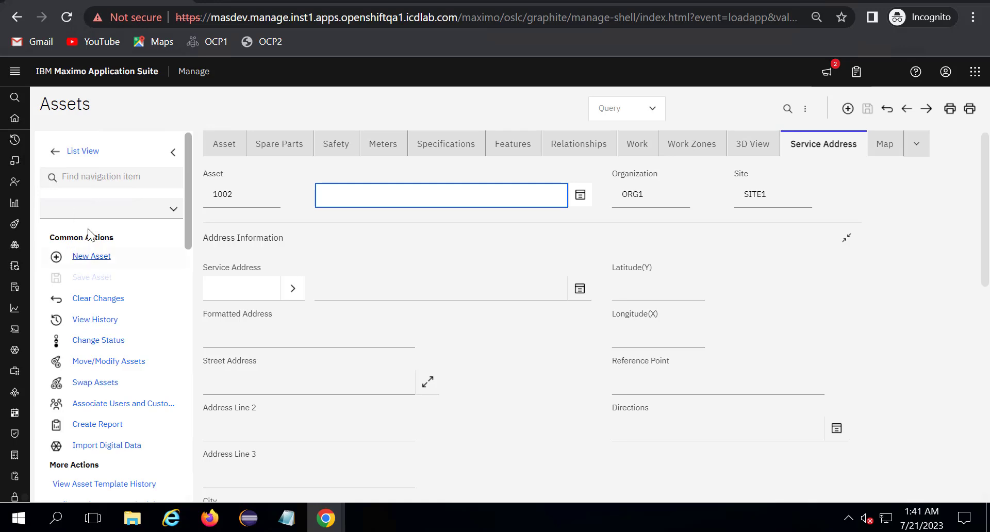
# - Return to the asset list, look through its records and go back to the start of the list
pyautogui.click(78, 150)
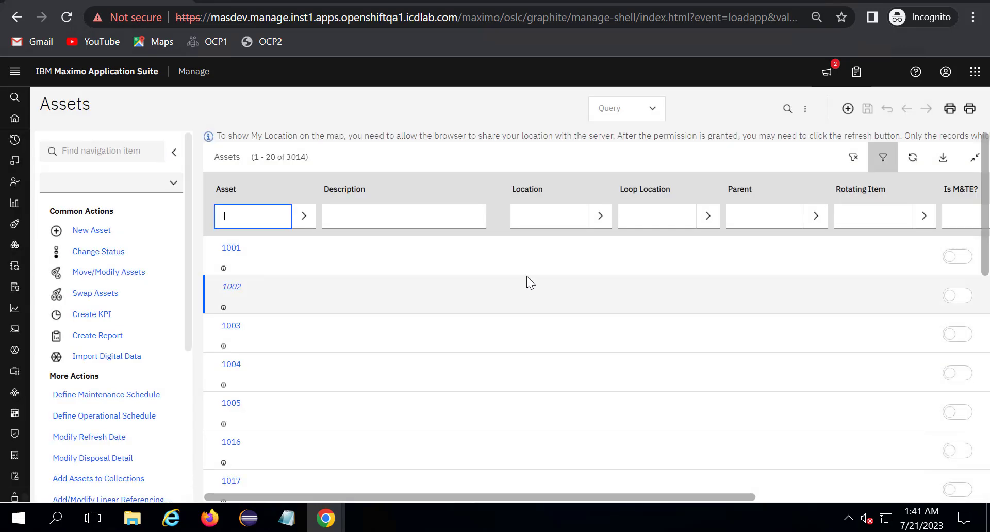
pyautogui.scroll(-2, 986, 215)
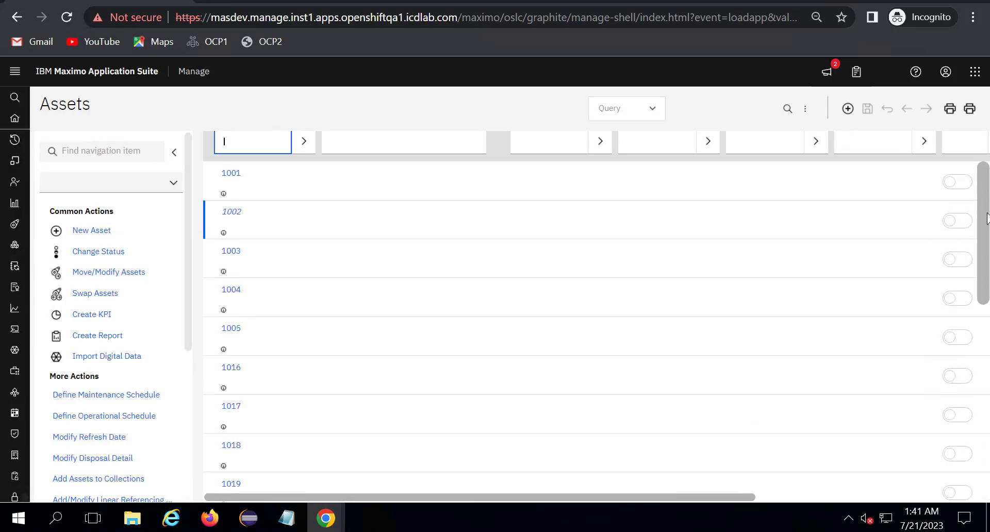
pyautogui.moveTo(987, 213); pyautogui.dragTo(985, 129)
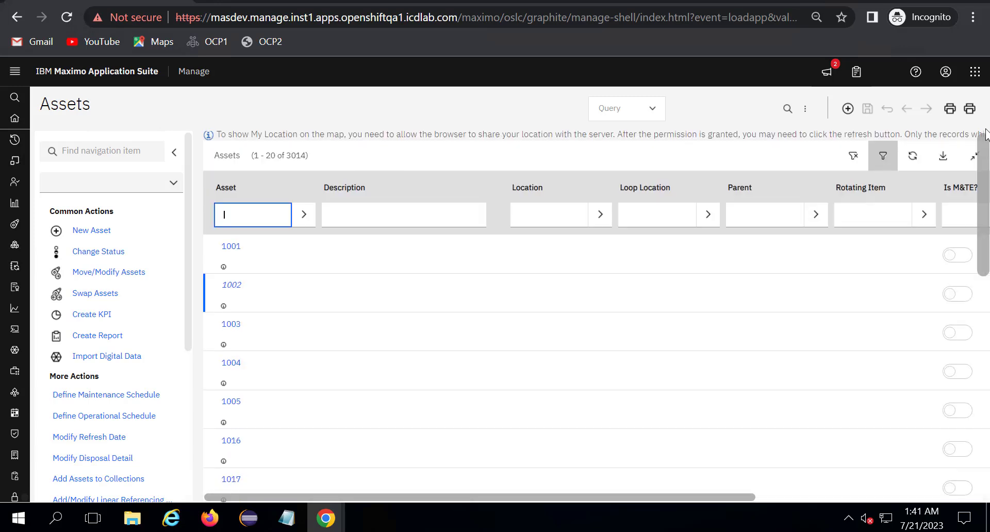
# - Start a new asset record and look over the application modules available in Manage
pyautogui.click(98, 232)
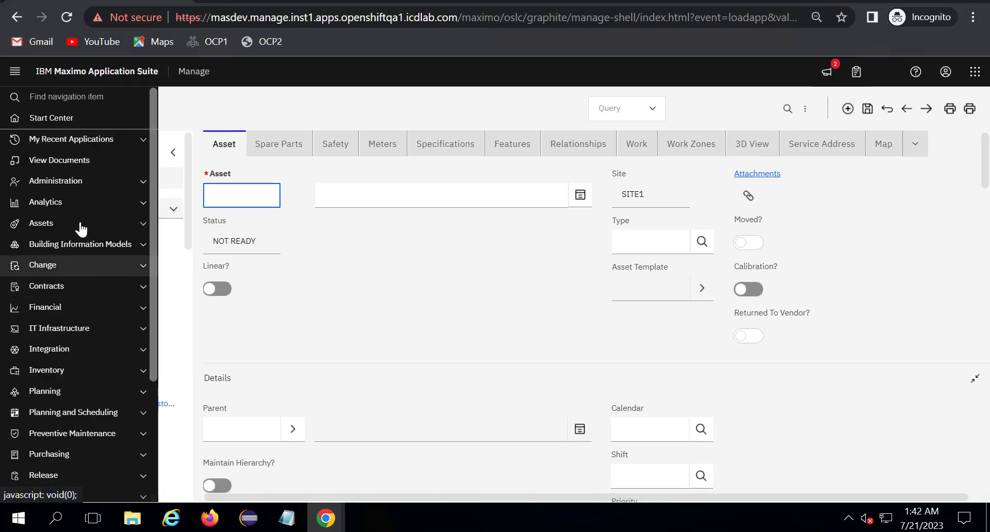
pyautogui.moveTo(7, 188)
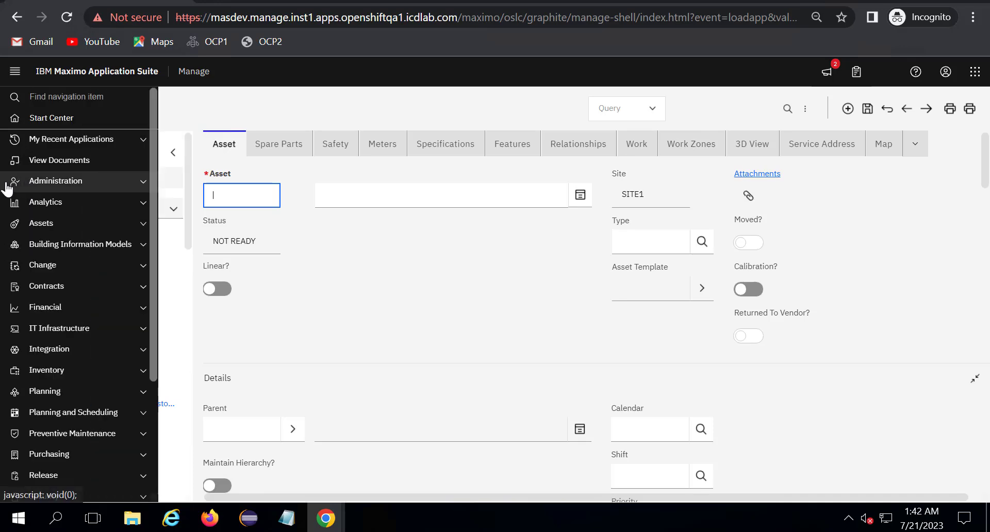
pyautogui.click(141, 225)
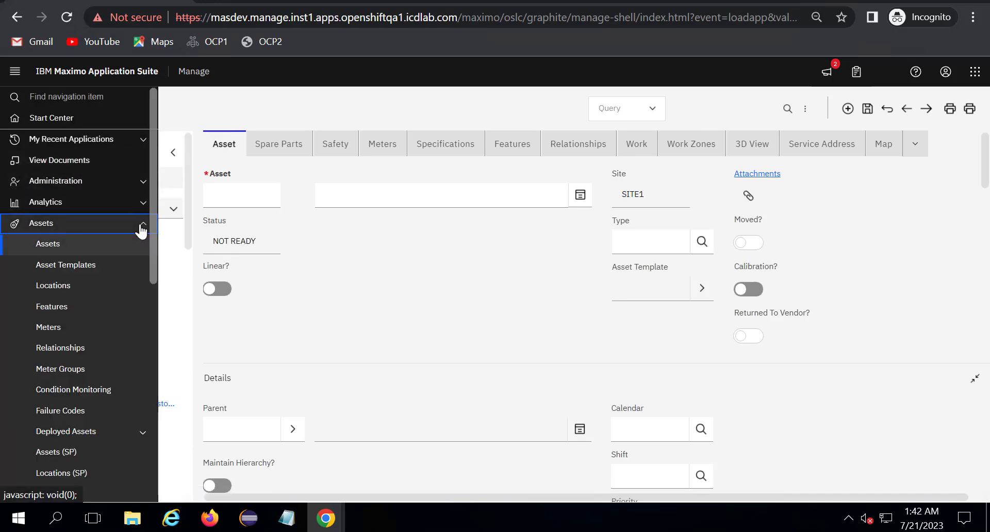
pyautogui.click(141, 227)
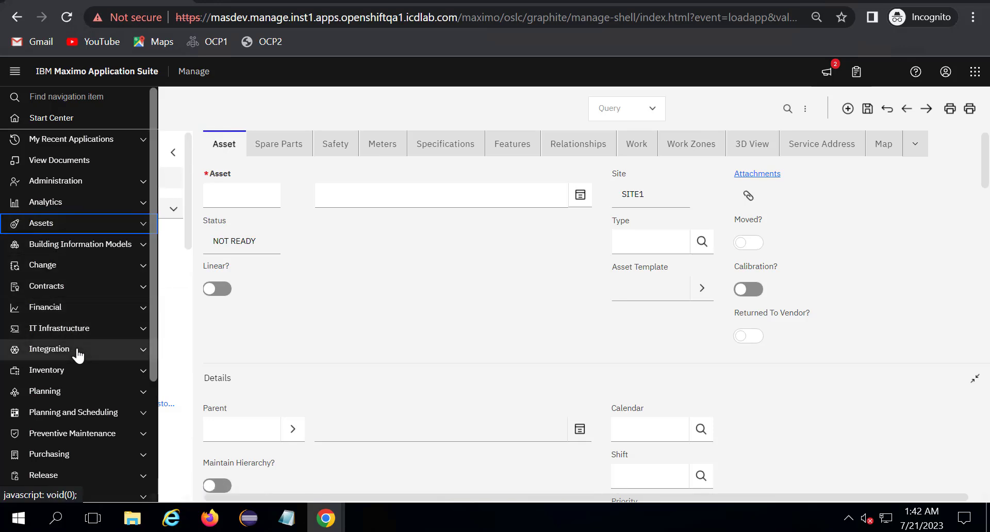
pyautogui.scroll(-2, 77, 353)
pyautogui.scroll(2, 77, 348)
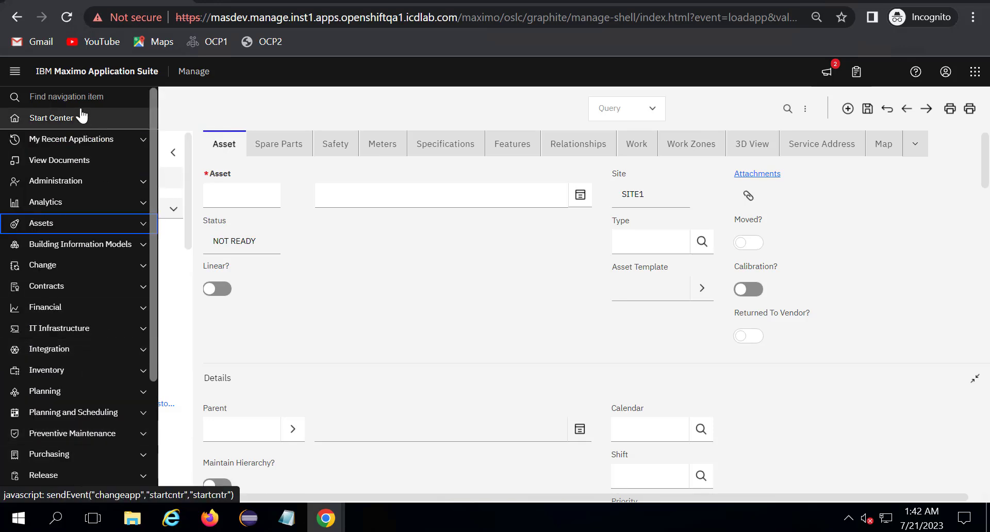
# - Go to the Configuration Items application in the IT Infrastructure module, discarding the unsaved new asset
pyautogui.click(143, 333)
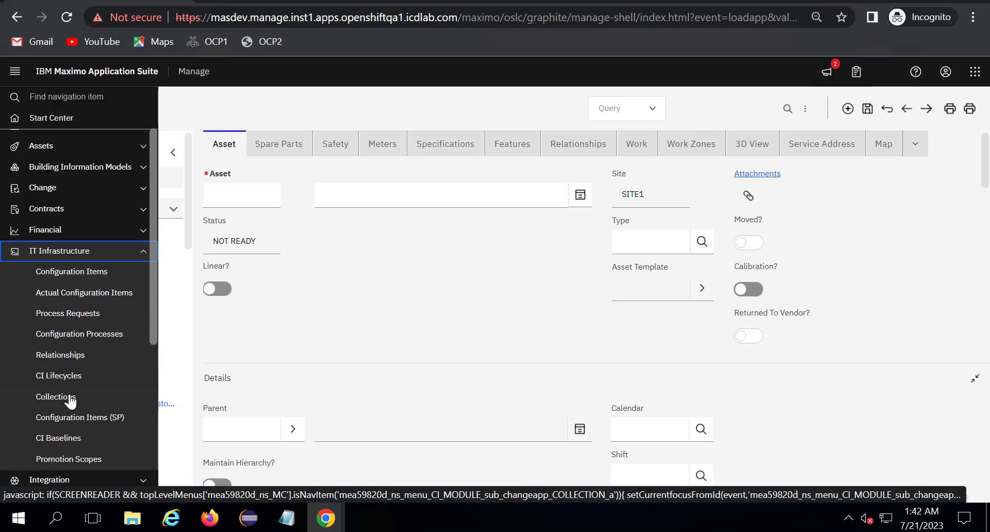
pyautogui.click(86, 273)
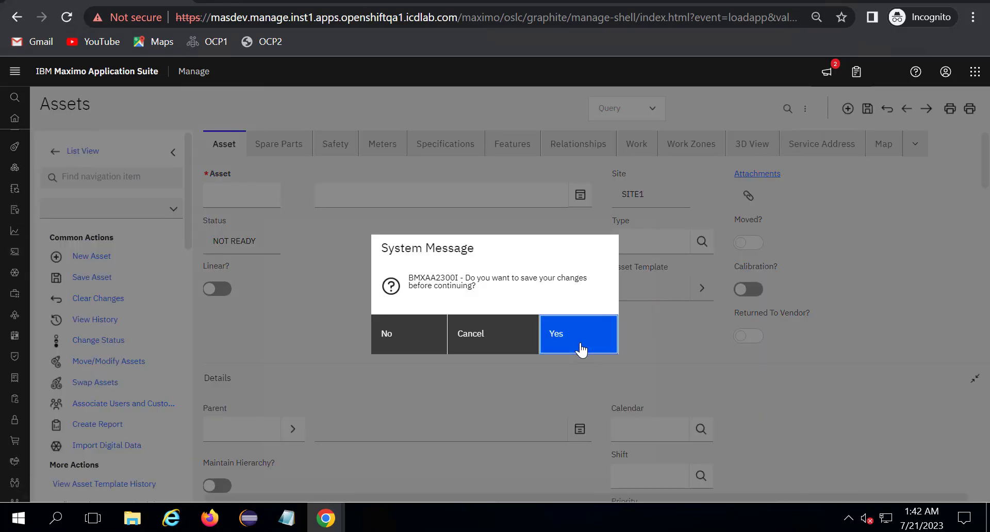
pyautogui.click(405, 336)
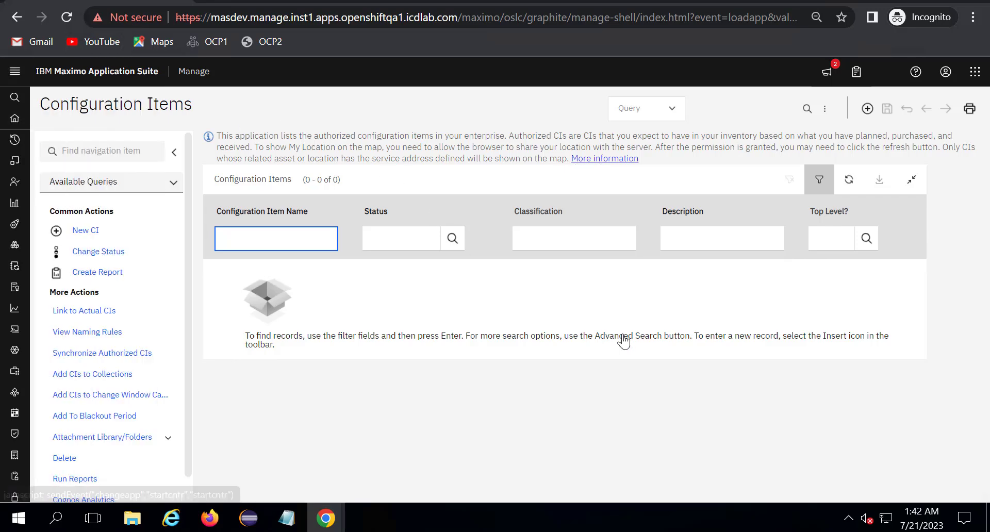
# - List all configuration items with an empty name filter and look through the records
pyautogui.click(623, 365)
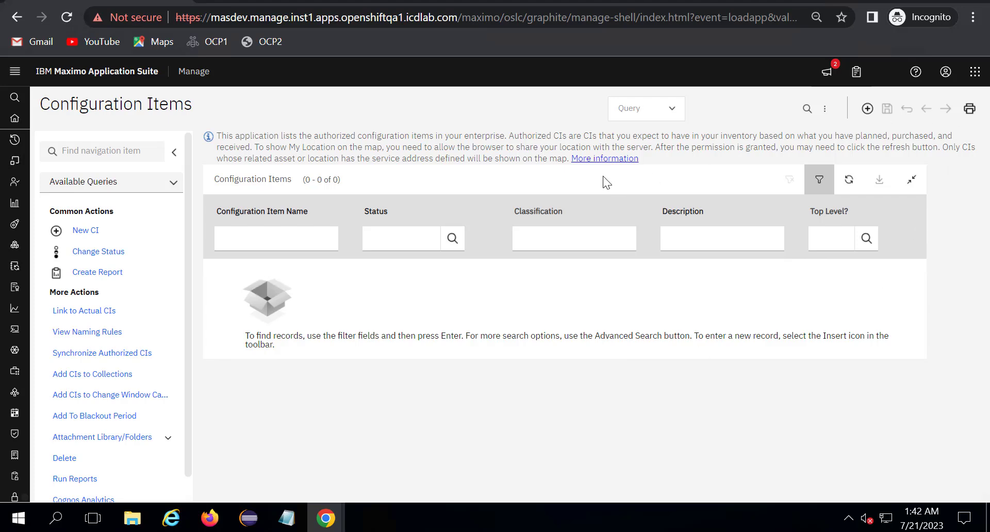
pyautogui.click(265, 243)
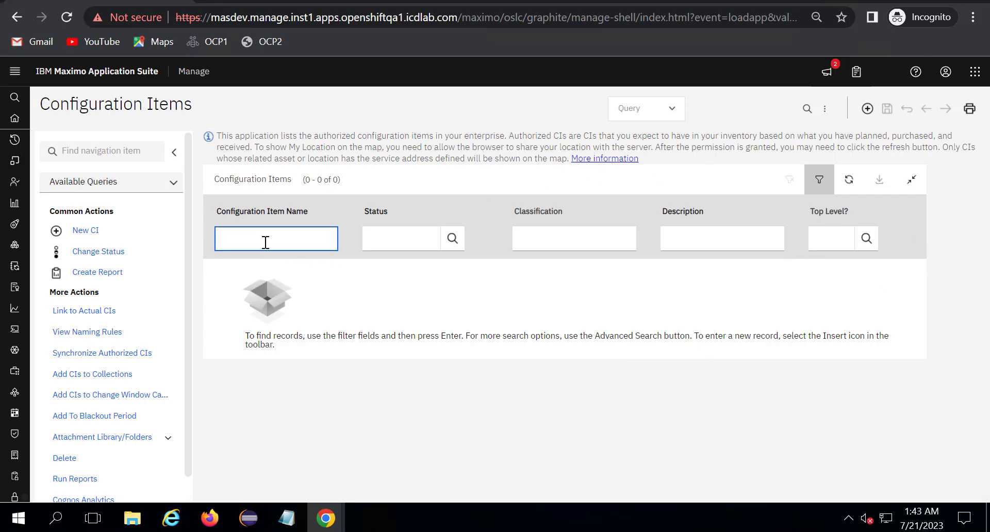
pyautogui.press('Return')
pyautogui.scroll(-2, 359, 323)
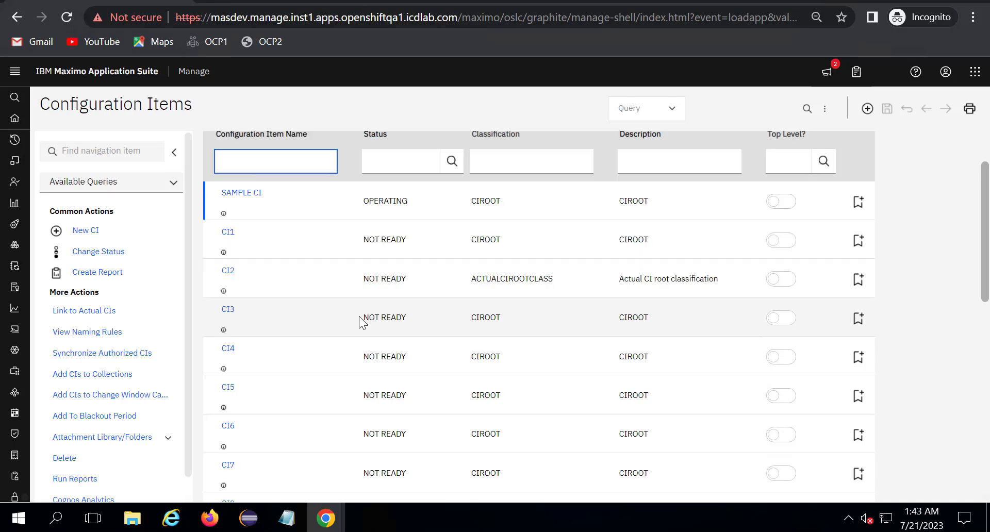
pyautogui.scroll(2, 361, 317)
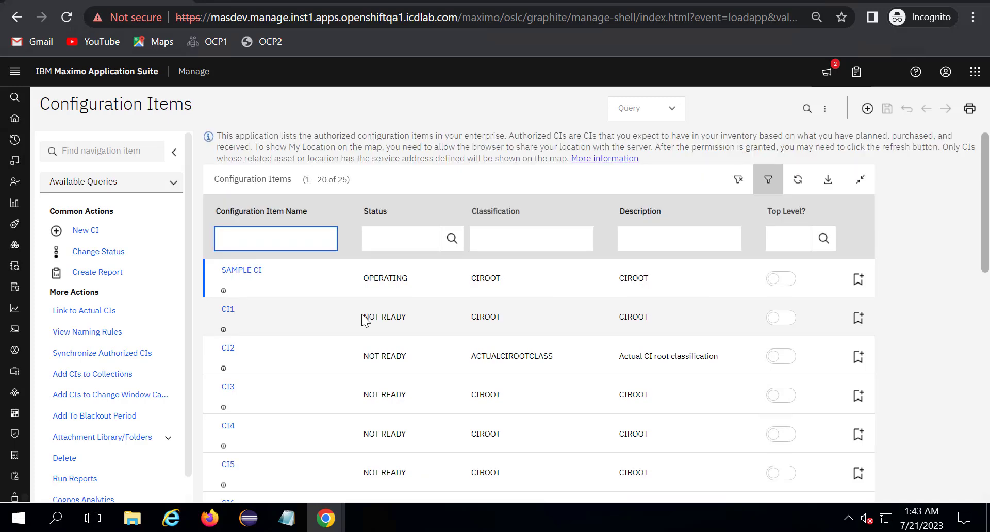
# - Open the SAMPLE CI record and view its summary, details and topology diagram
pyautogui.click(238, 273)
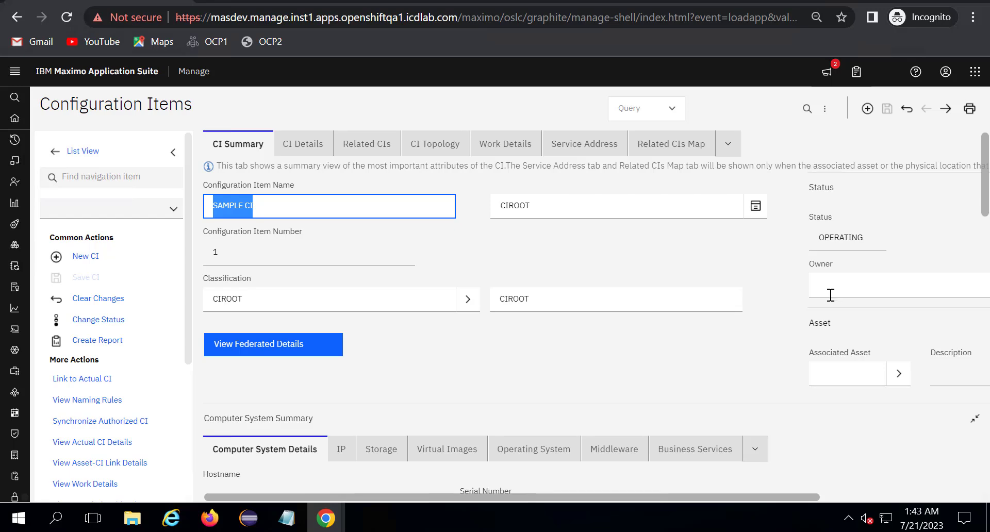
pyautogui.scroll(-3, 832, 295)
pyautogui.scroll(-7, 833, 296)
pyautogui.click(306, 141)
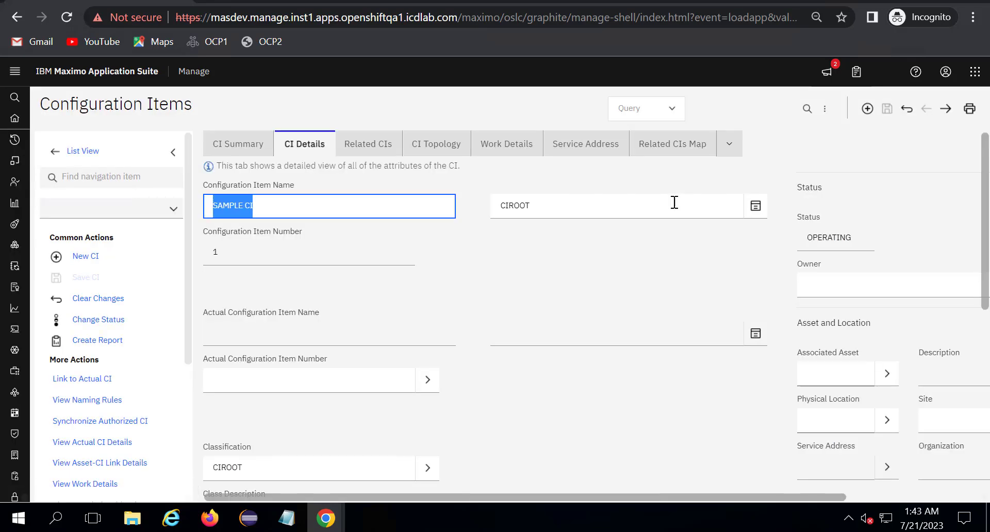
pyautogui.click(368, 150)
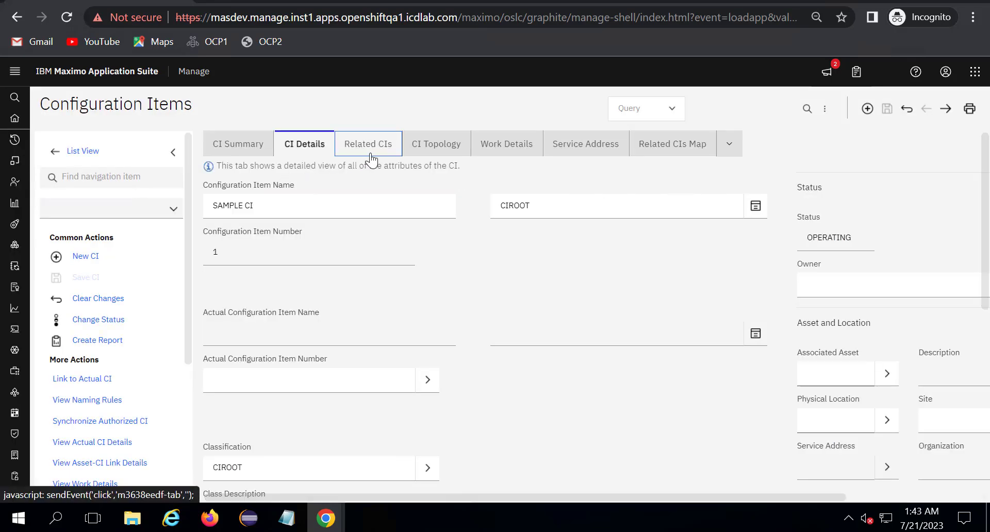
pyautogui.click(454, 149)
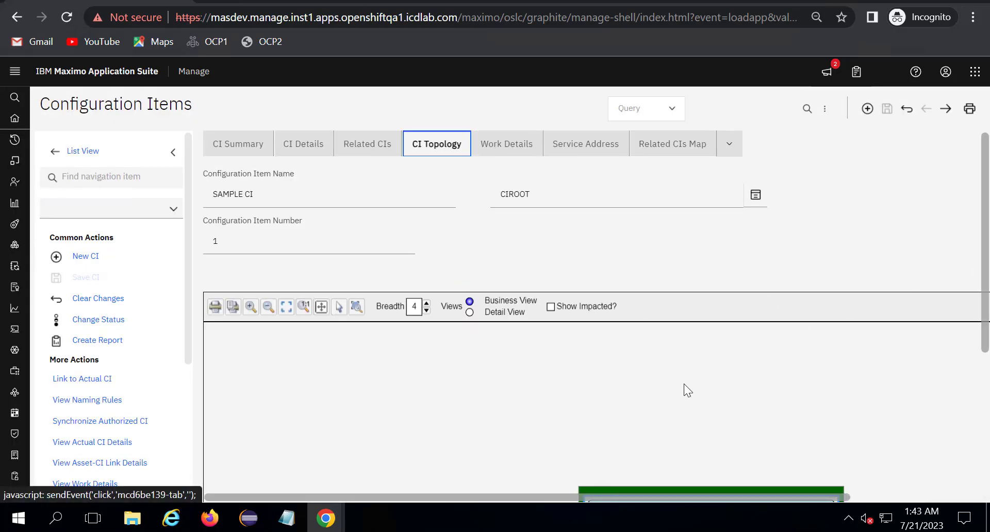
pyautogui.scroll(-2, 685, 384)
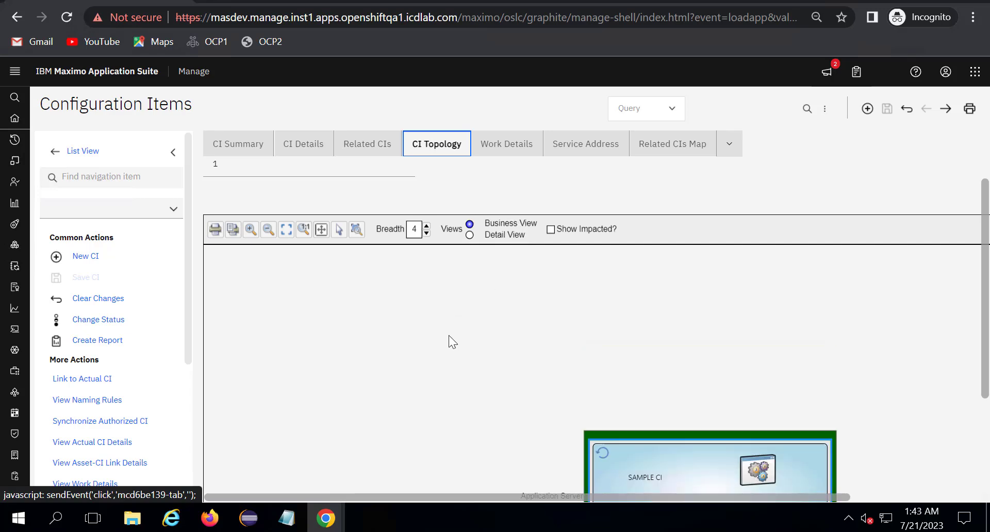
# - Return to the configuration item list and switch to the Actual Configuration Items application
pyautogui.click(70, 157)
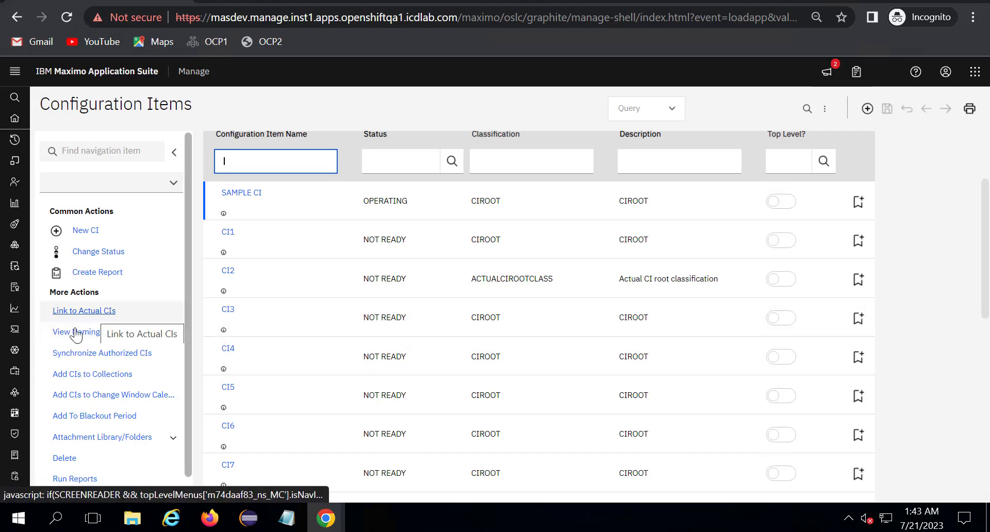
pyautogui.moveTo(16, 330)
pyautogui.click(140, 331)
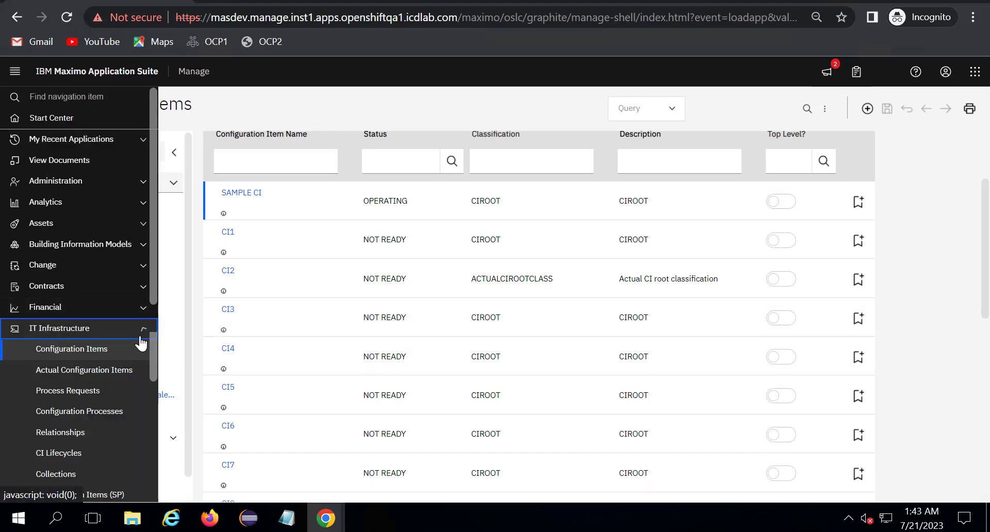
pyautogui.click(41, 371)
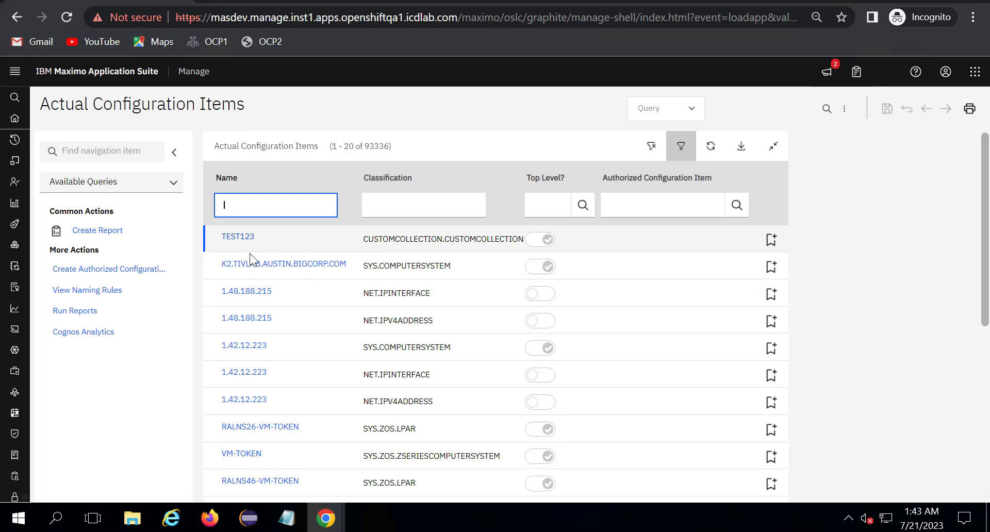
# - View the record and topology of actual configuration item K2.TIVLAB.AUSTIN.BIGCORP.COM, then return to the list
pyautogui.click(247, 265)
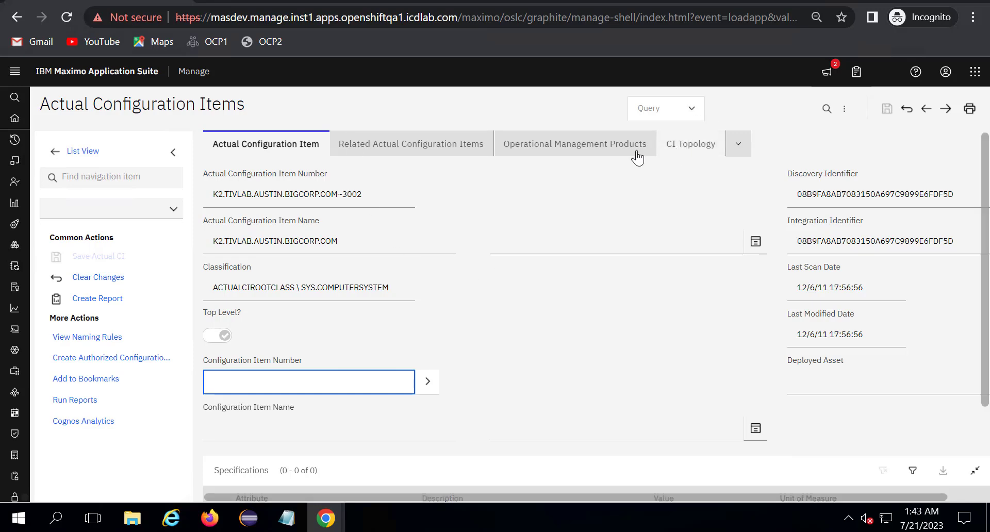
pyautogui.click(676, 144)
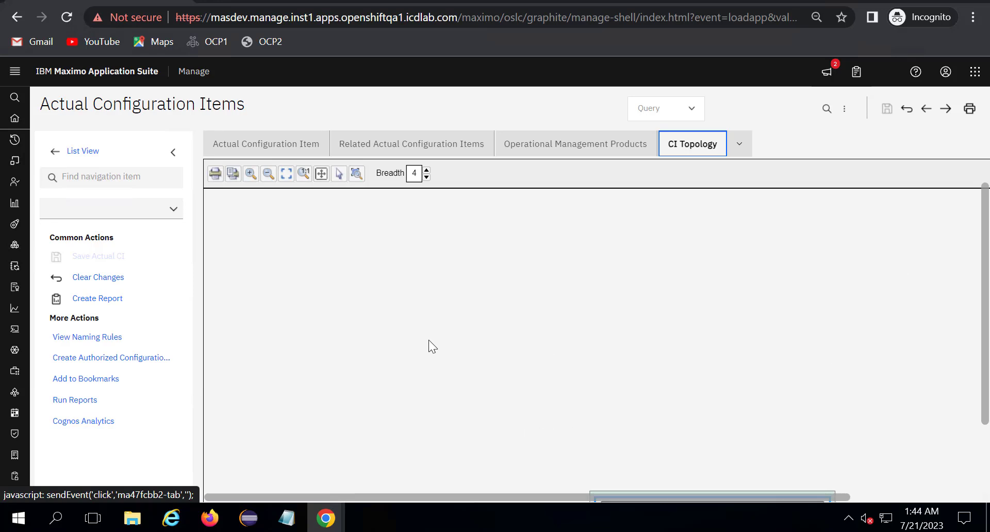
pyautogui.click(78, 152)
# - Go to the Licenses application in the Assets module and list all license records
pyautogui.moveTo(3, 248)
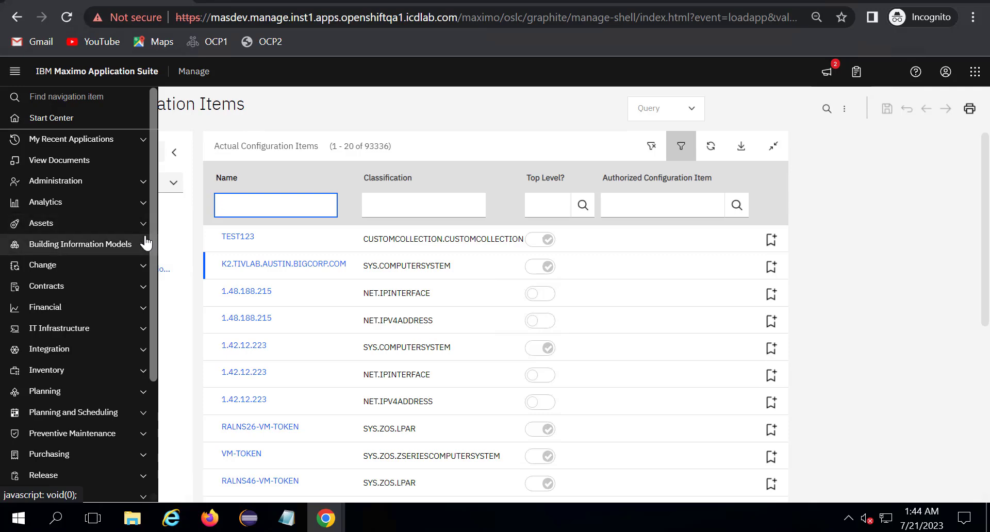
pyautogui.click(451, 97)
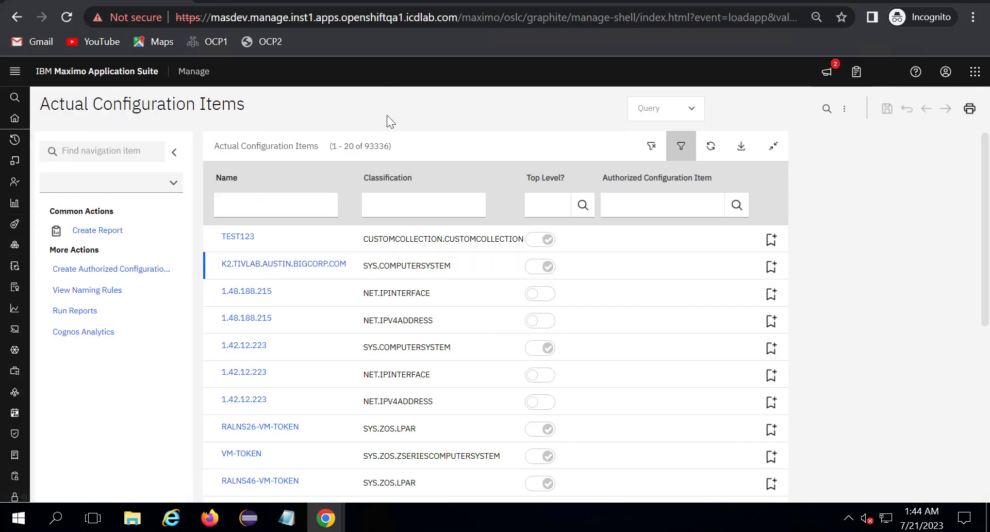
pyautogui.moveTo(6, 196)
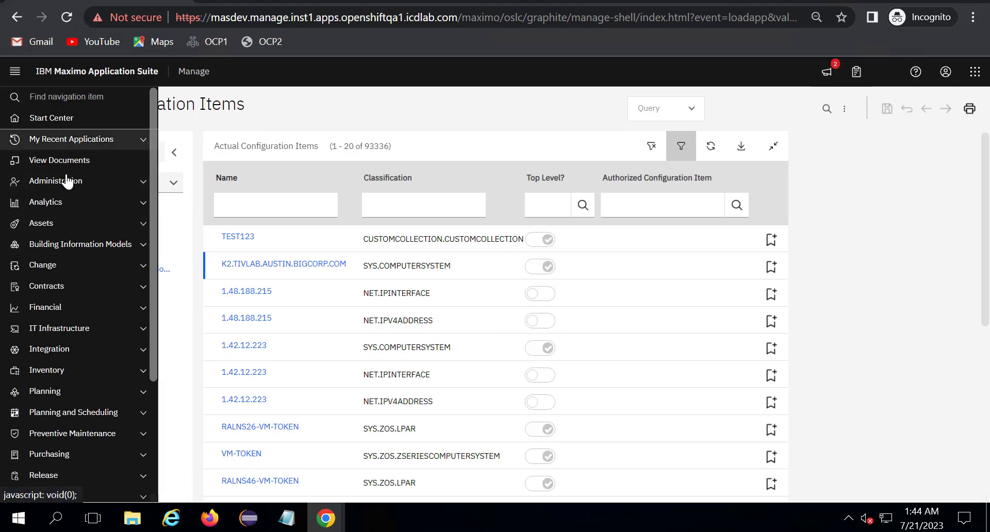
pyautogui.click(140, 228)
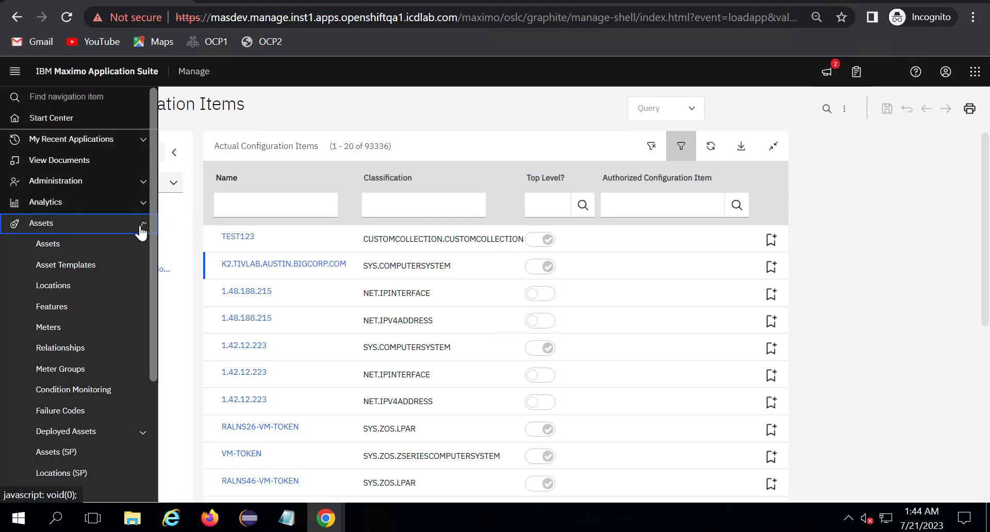
pyautogui.scroll(-2, 77, 430)
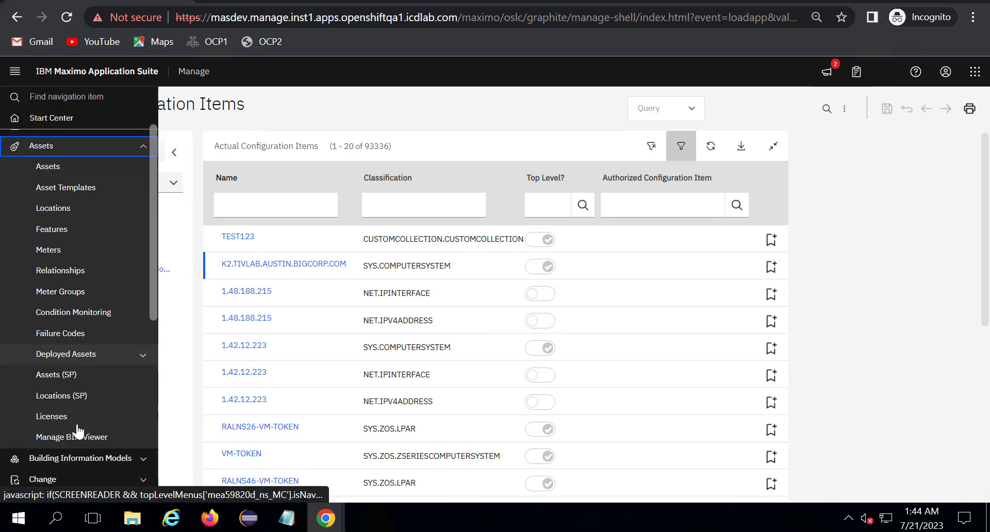
pyautogui.click(77, 417)
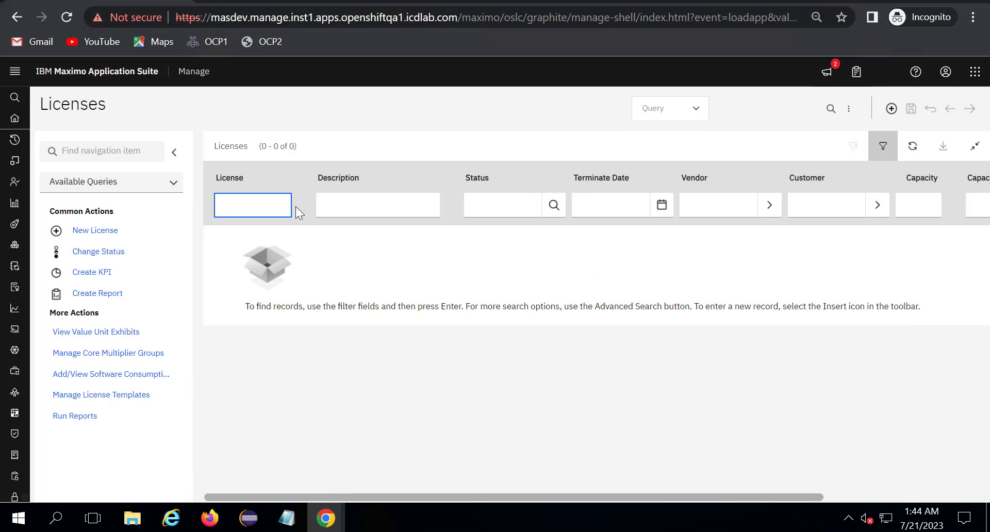
pyautogui.press('Return')
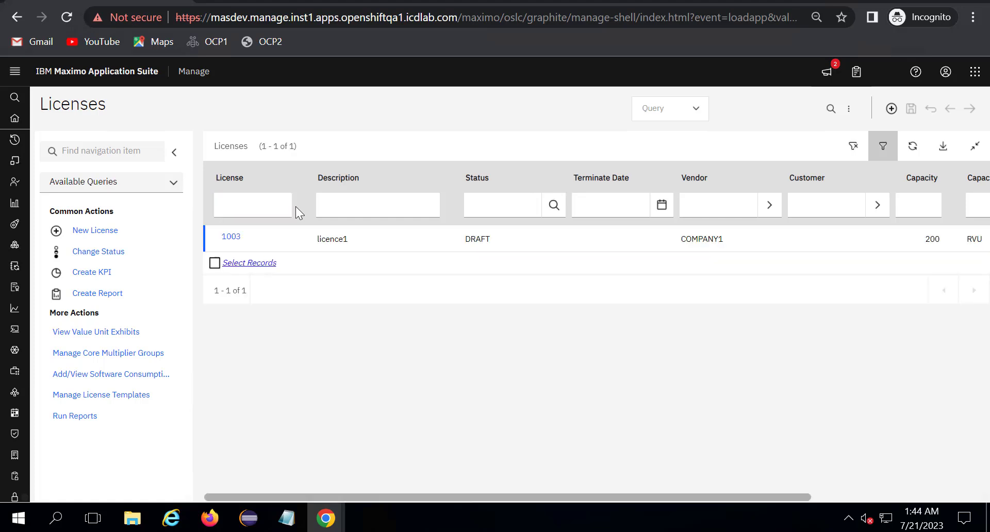
# - Open the licence1 record and review its general details, scope, capacity and associated products
pyautogui.click(231, 237)
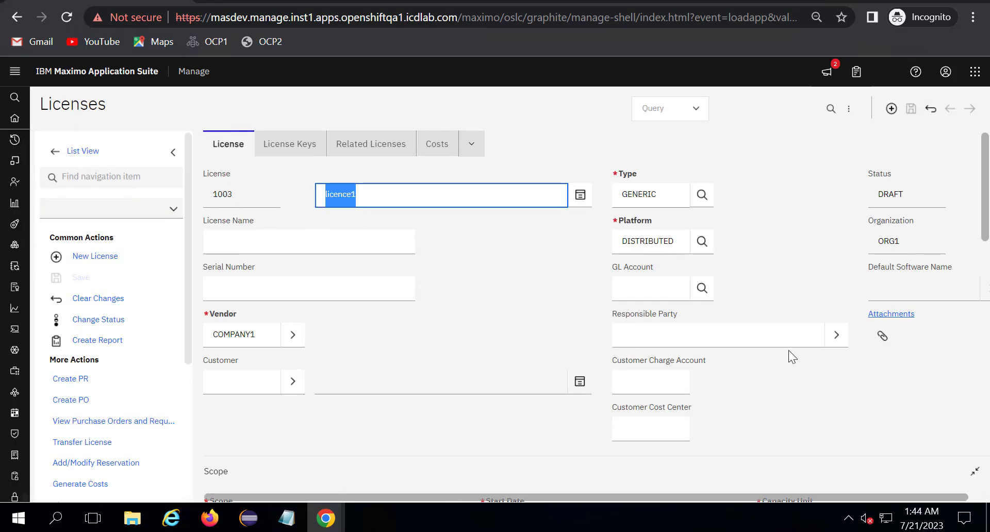
pyautogui.scroll(-2, 915, 334)
pyautogui.scroll(2, 914, 334)
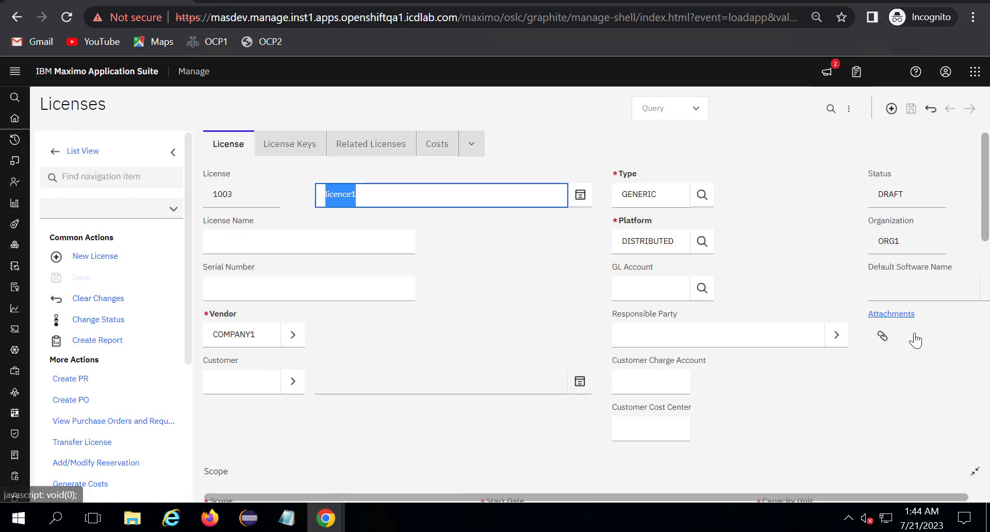
pyautogui.scroll(-3, 985, 191)
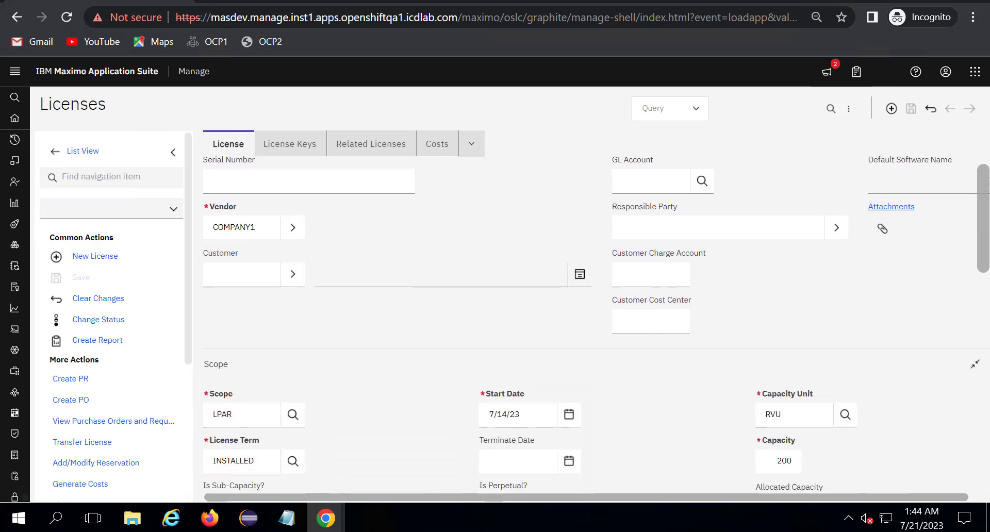
pyautogui.scroll(-6, 985, 296)
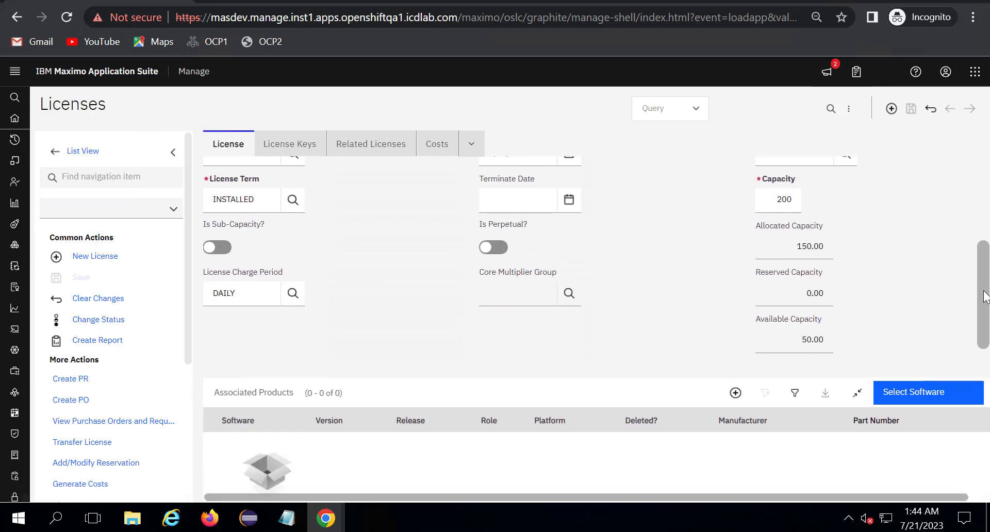
pyautogui.scroll(-2, 985, 297)
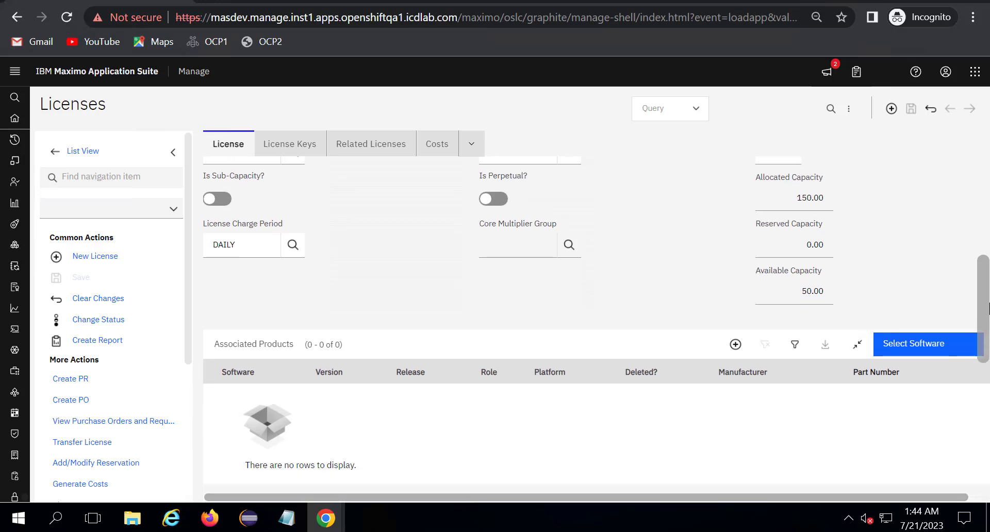
pyautogui.moveTo(988, 320); pyautogui.dragTo(983, 179)
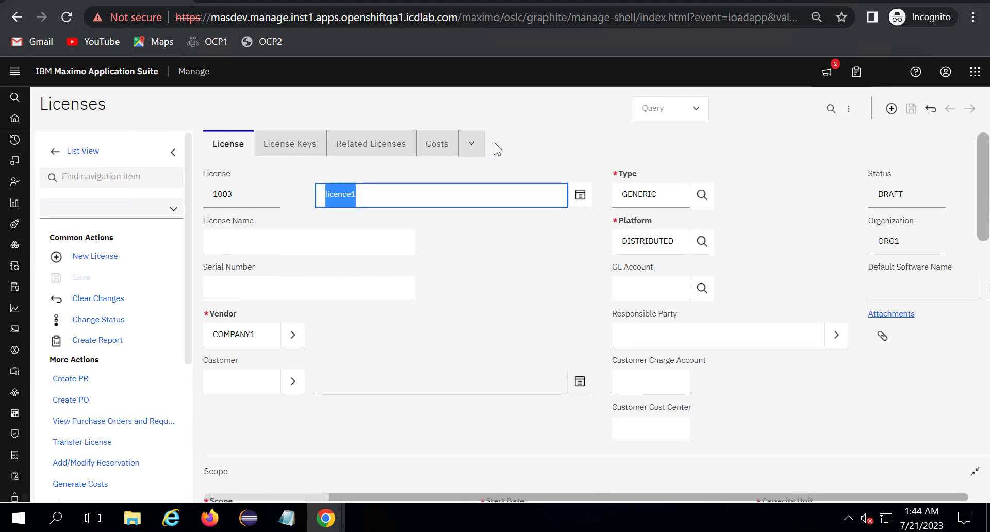
# - View the license keys and related licenses of the licence1 record, then return to its general details
pyautogui.click(249, 148)
pyautogui.click(292, 146)
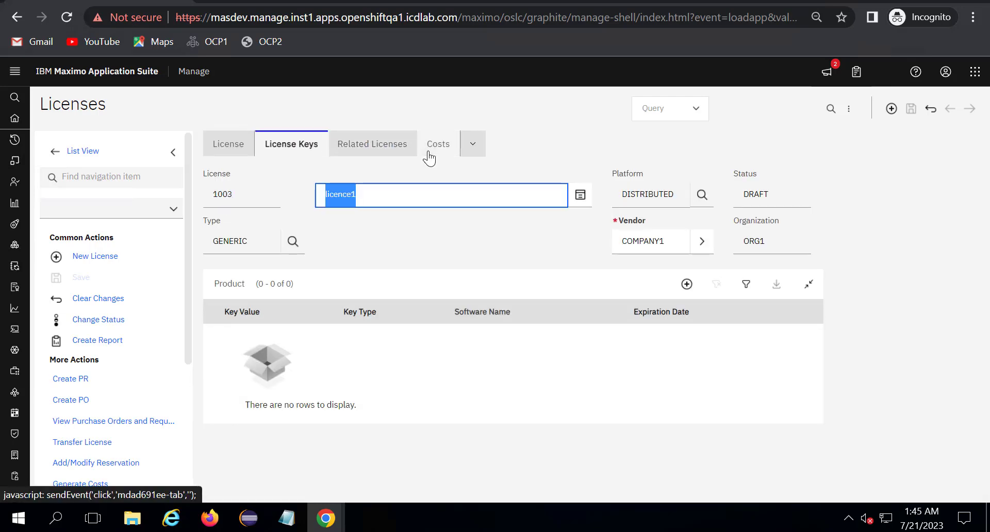
pyautogui.click(399, 149)
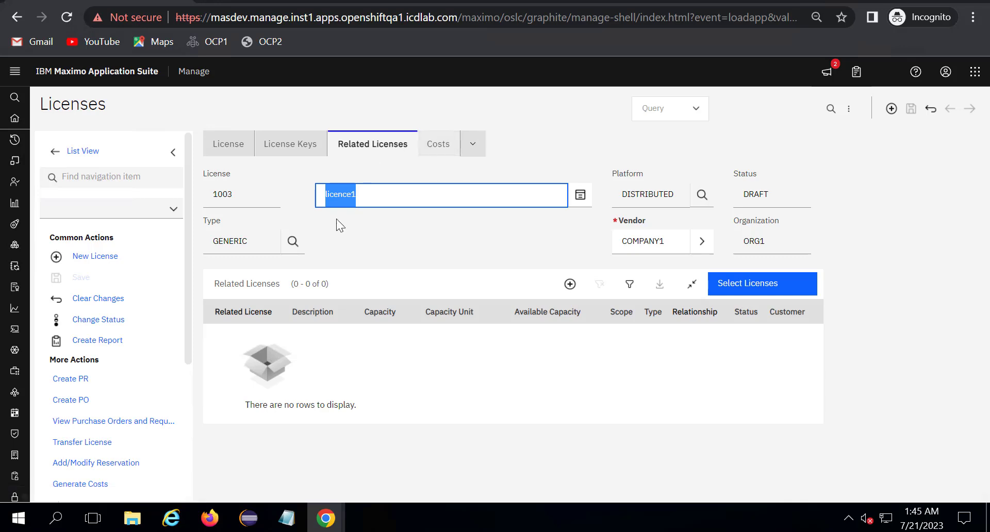
pyautogui.click(217, 149)
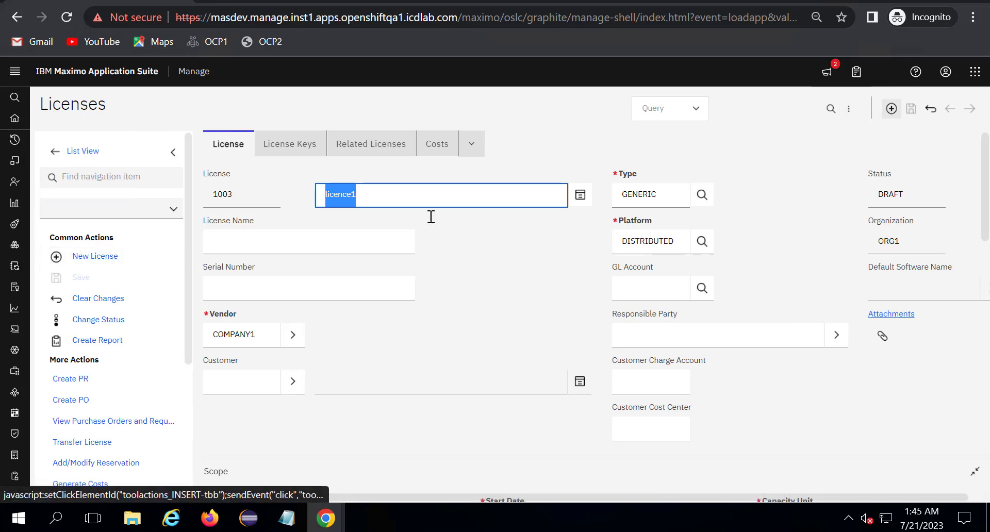
# - Look through the common and additional actions available for the licence1 record
pyautogui.scroll(-4, 163, 432)
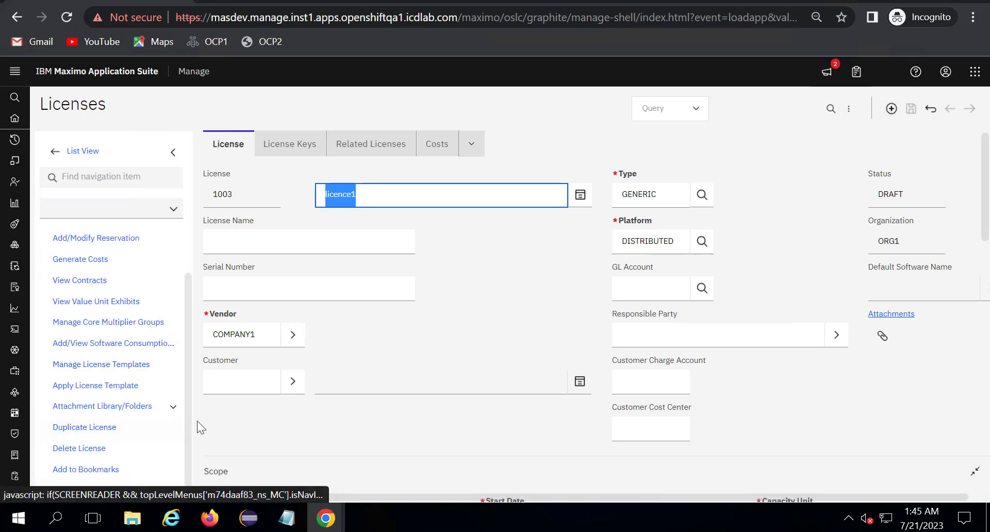
pyautogui.scroll(2, 148, 422)
pyautogui.scroll(2, 148, 422)
pyautogui.scroll(-4, 146, 407)
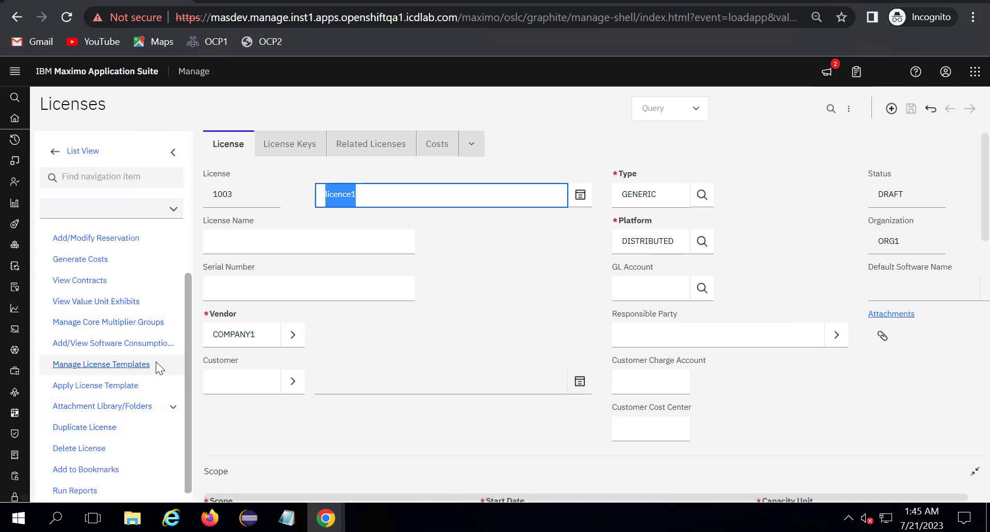
pyautogui.scroll(4, 96, 364)
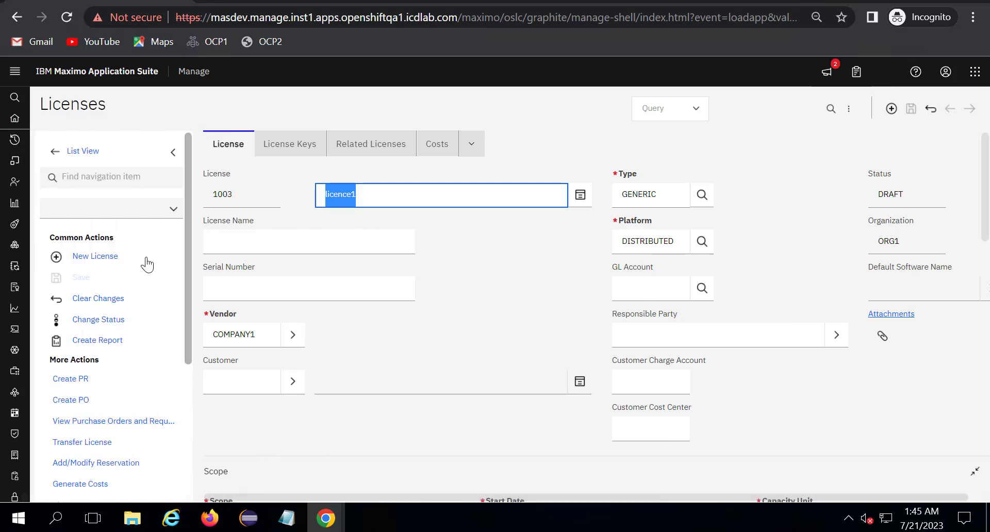
# - Find the Incidents application in the navigation with "incide", open it and list all incident records
pyautogui.moveTo(24, 158)
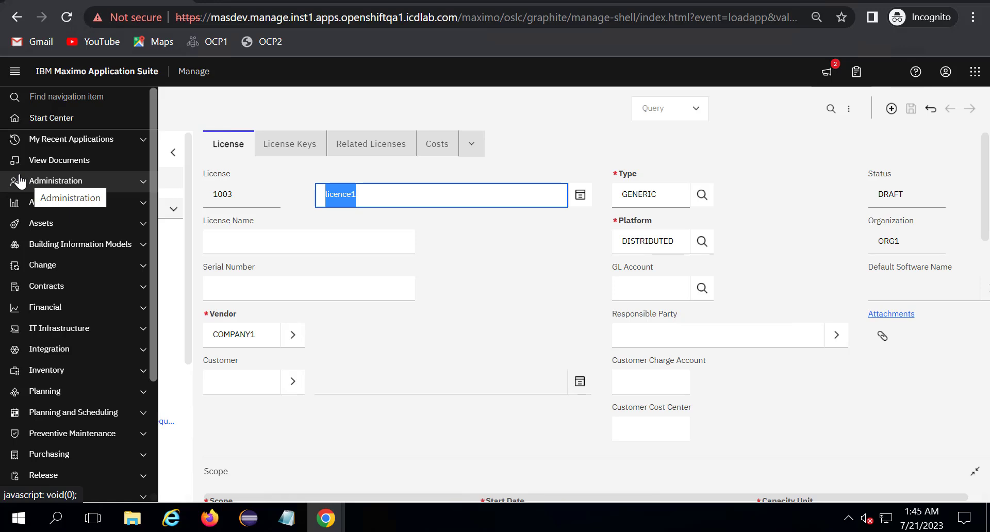
pyautogui.click(57, 95)
pyautogui.write('incide')
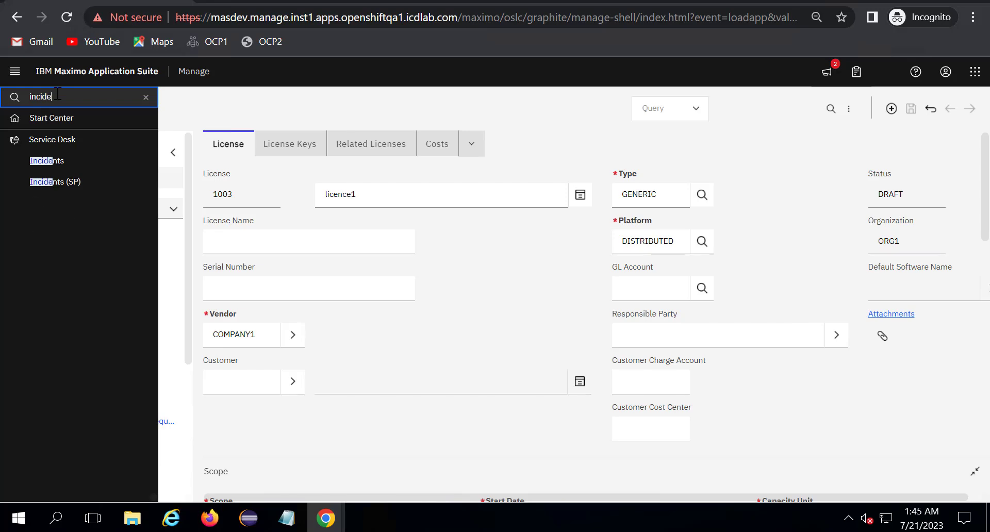
pyautogui.click(51, 161)
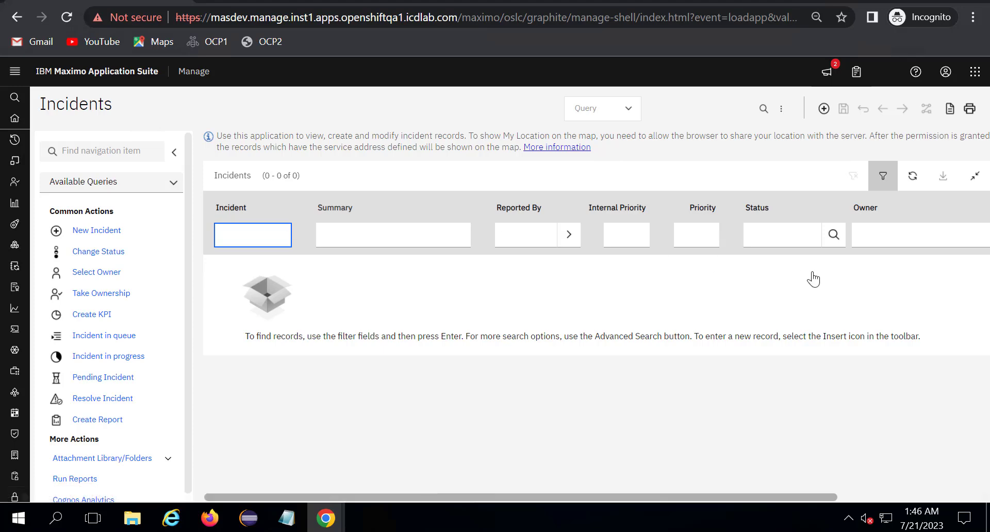
pyautogui.press('Return')
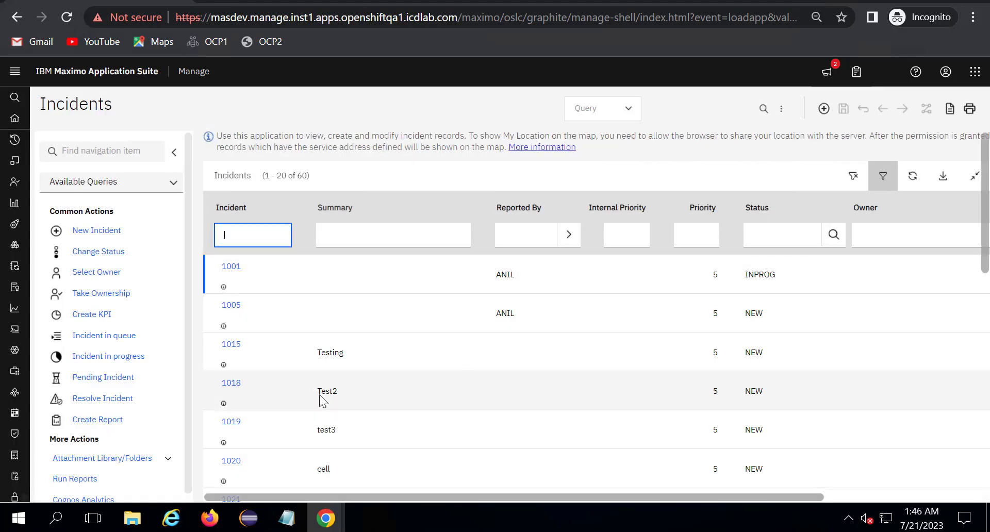
# - Look through the incident list and open incident 1001 to view its record
pyautogui.scroll(-5, 322, 400)
pyautogui.scroll(5, 658, 230)
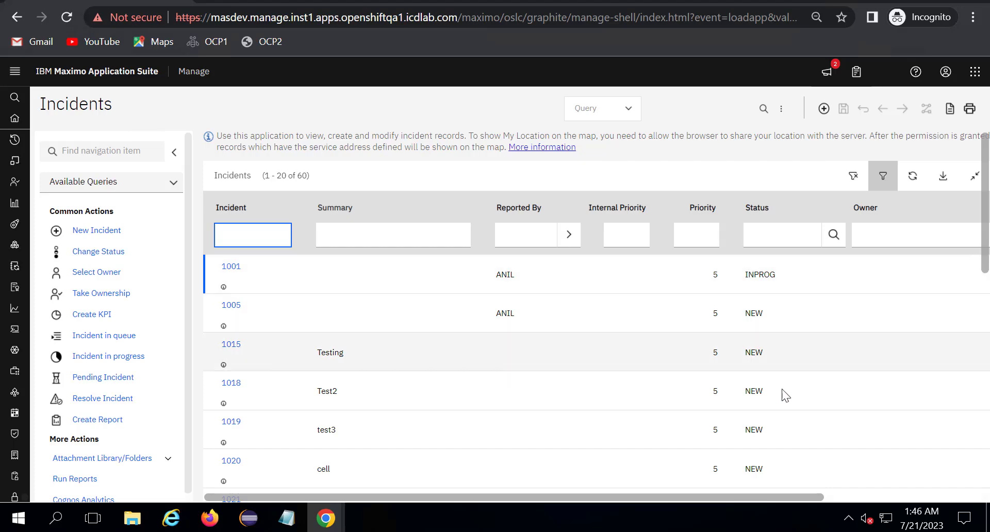
pyautogui.scroll(-6, 788, 462)
pyautogui.scroll(6, 791, 454)
pyautogui.scroll(-3, 794, 453)
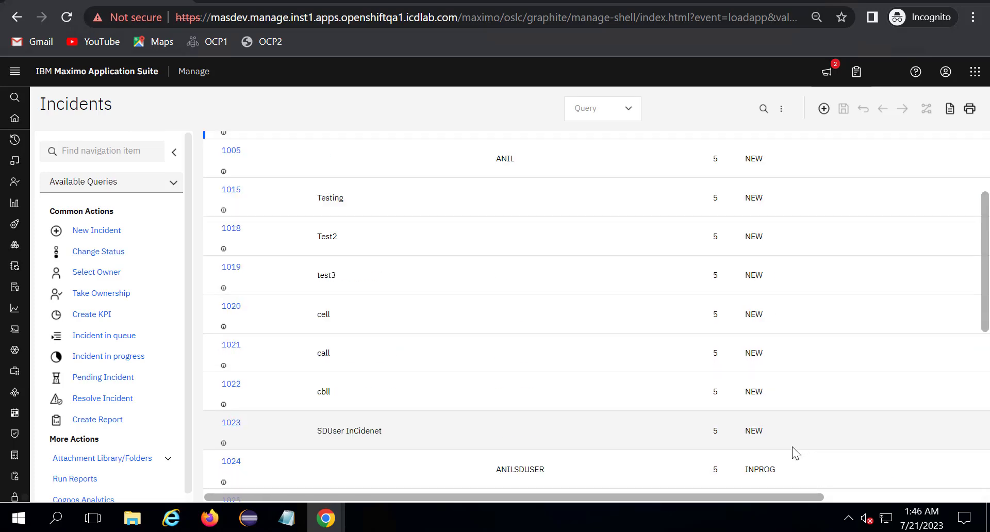
pyautogui.scroll(-6, 792, 447)
pyautogui.scroll(10, 792, 446)
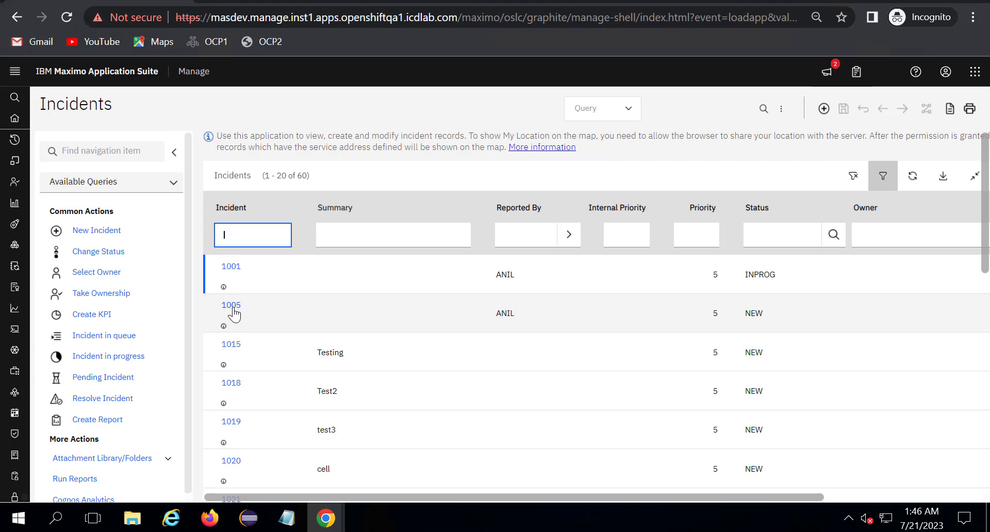
pyautogui.click(231, 268)
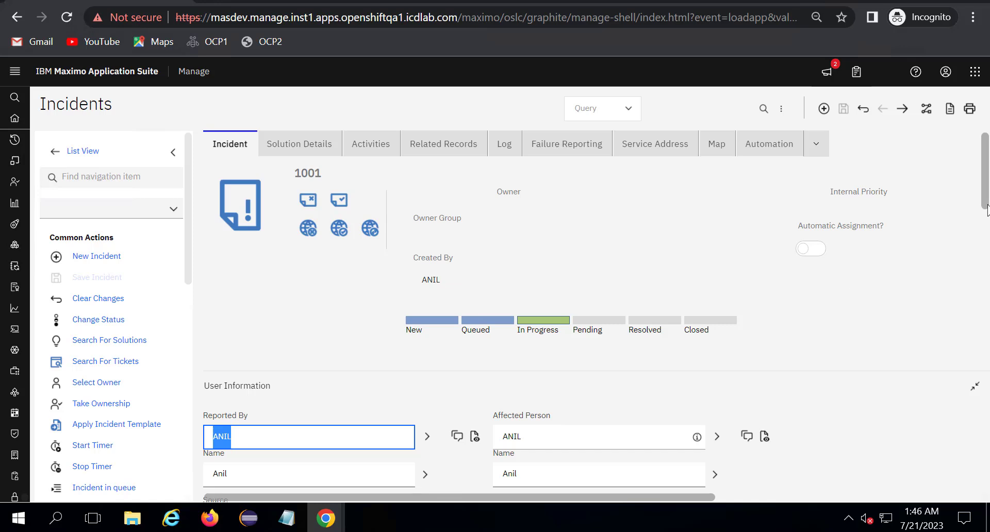
pyautogui.moveTo(986, 209); pyautogui.dragTo(988, 164)
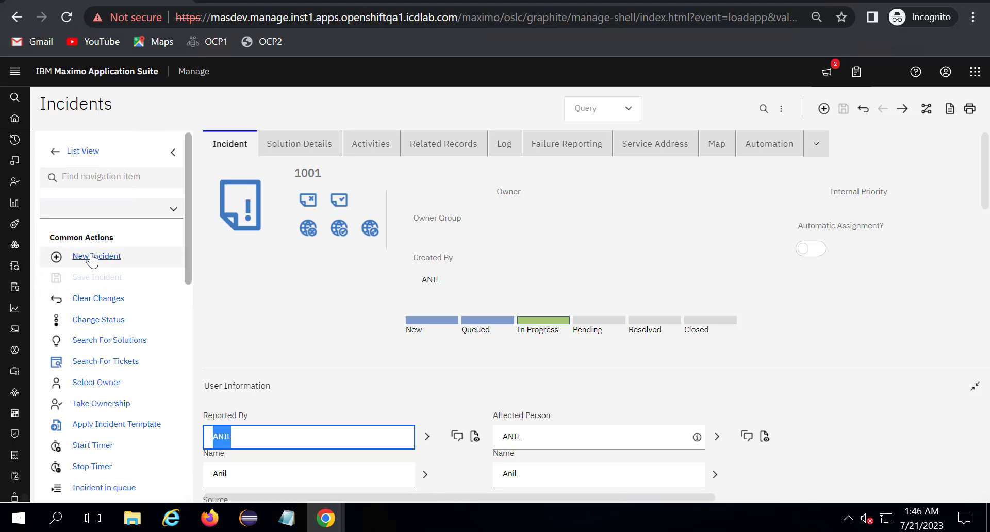
# - Return to the incident list and start a new incident record, highlighting its generated incident number
pyautogui.click(78, 151)
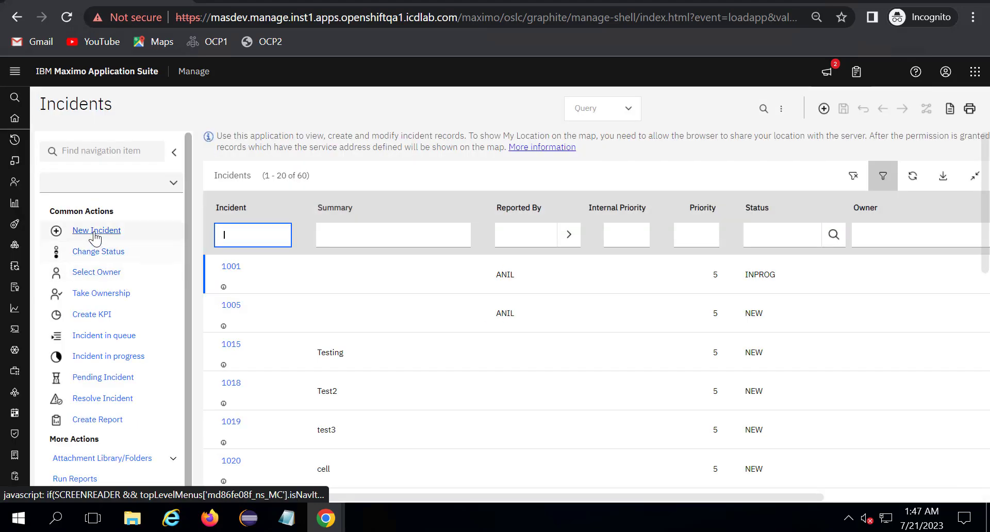
pyautogui.click(95, 232)
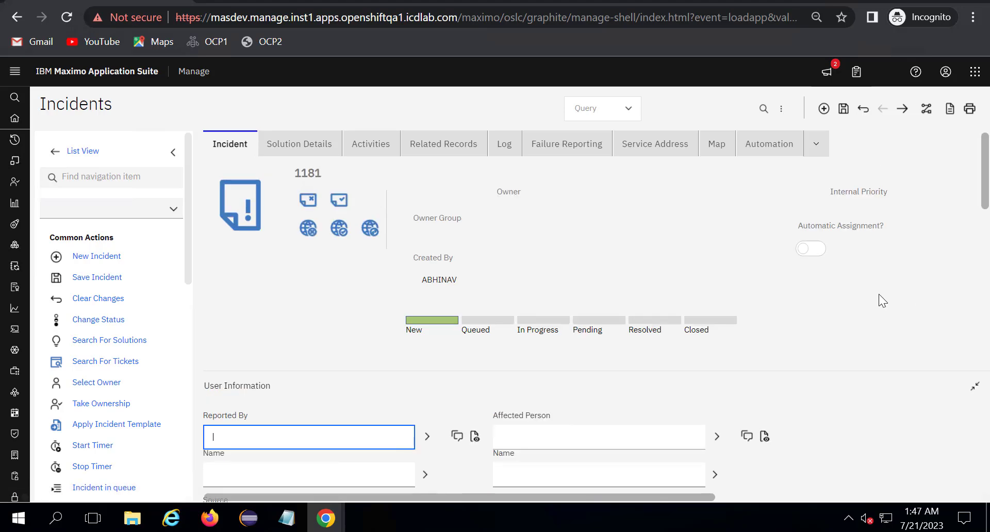
pyautogui.scroll(-3, 386, 341)
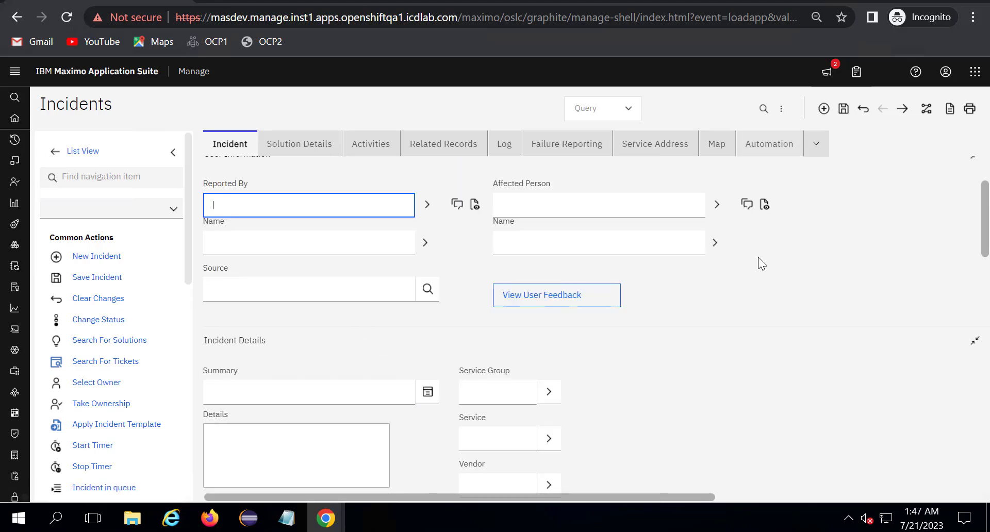
pyautogui.scroll(3, 762, 277)
pyautogui.moveTo(292, 172); pyautogui.dragTo(330, 171)
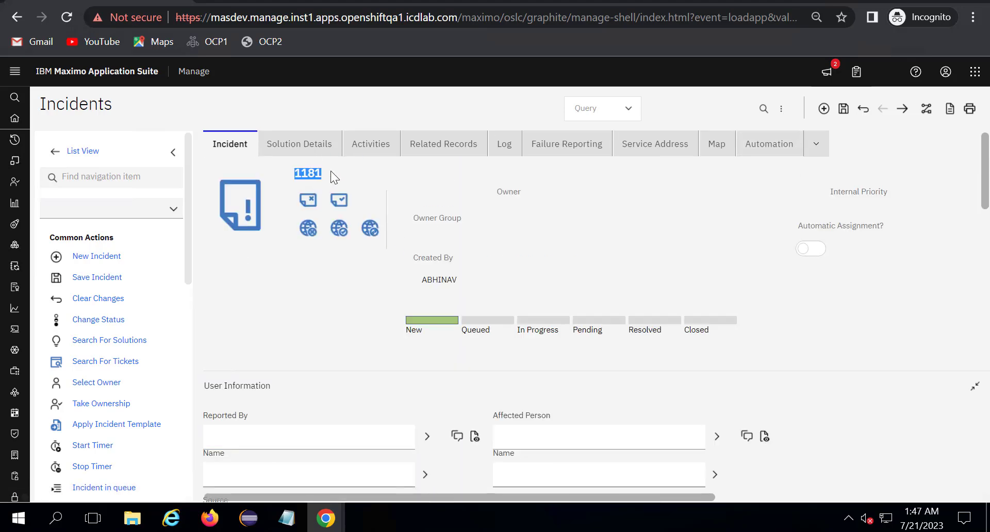
# - Examine the user information and incident details fields of the new incident form
pyautogui.click(831, 298)
pyautogui.scroll(-2, 831, 298)
pyautogui.scroll(-12, 831, 298)
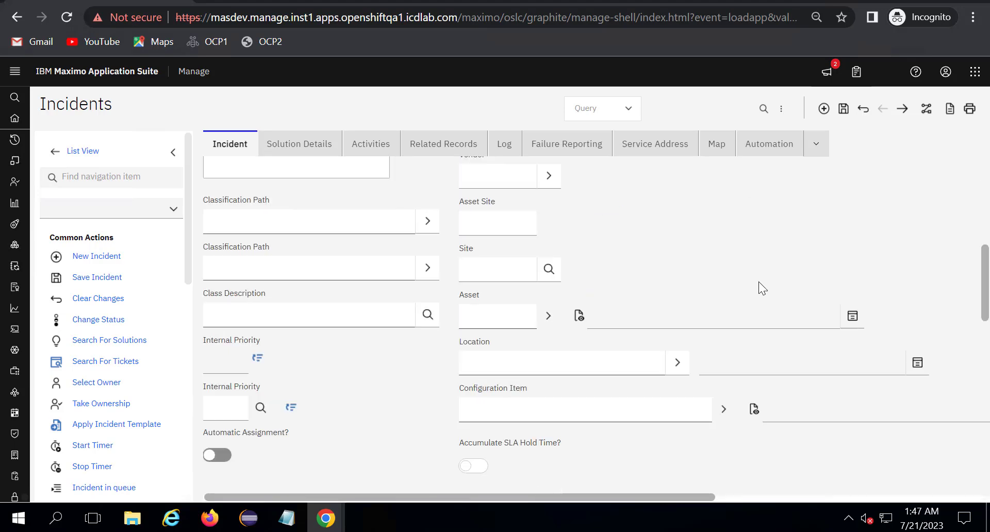
pyautogui.scroll(15, 759, 281)
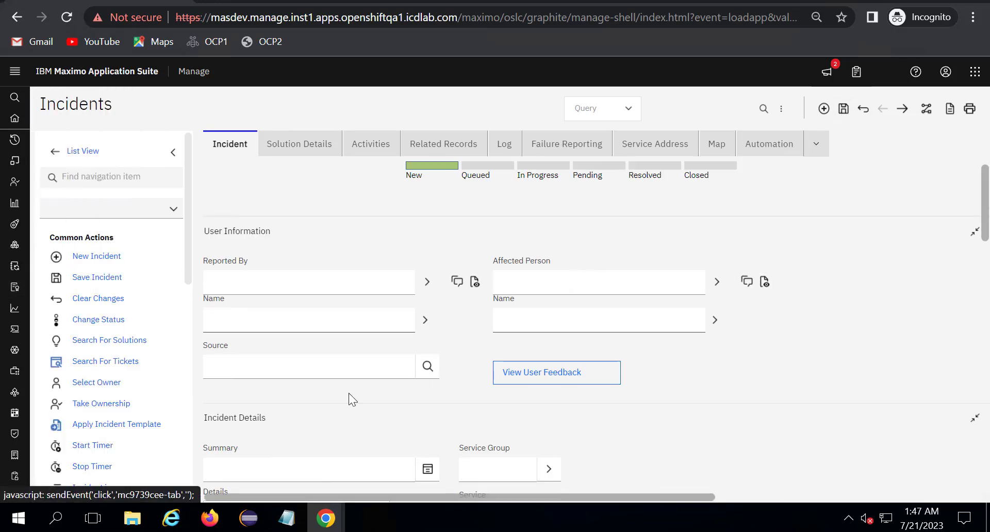
pyautogui.scroll(-3, 790, 405)
pyautogui.scroll(5, 790, 405)
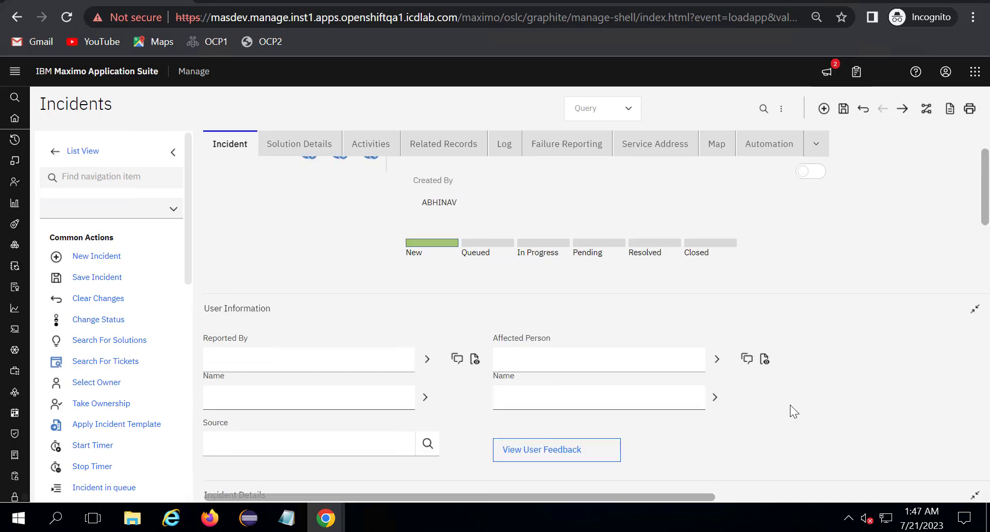
# - Look through the common and additional actions available for the new incident
pyautogui.scroll(-7, 134, 396)
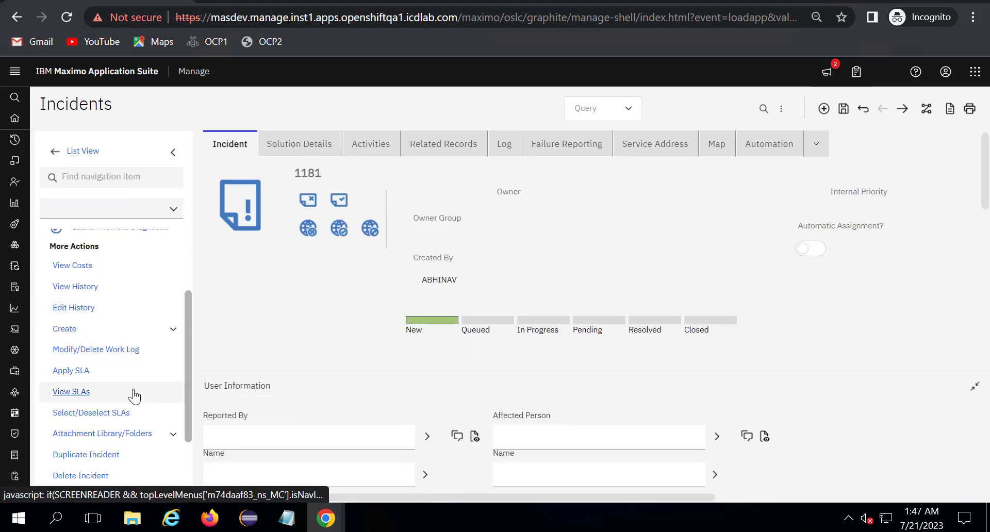
pyautogui.scroll(-3, 134, 396)
pyautogui.scroll(5, 135, 396)
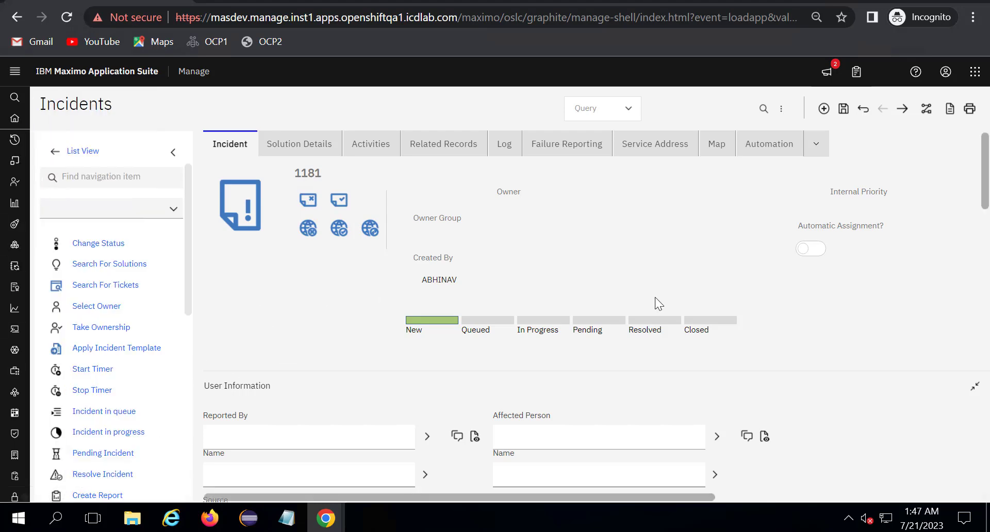
pyautogui.scroll(2, 144, 367)
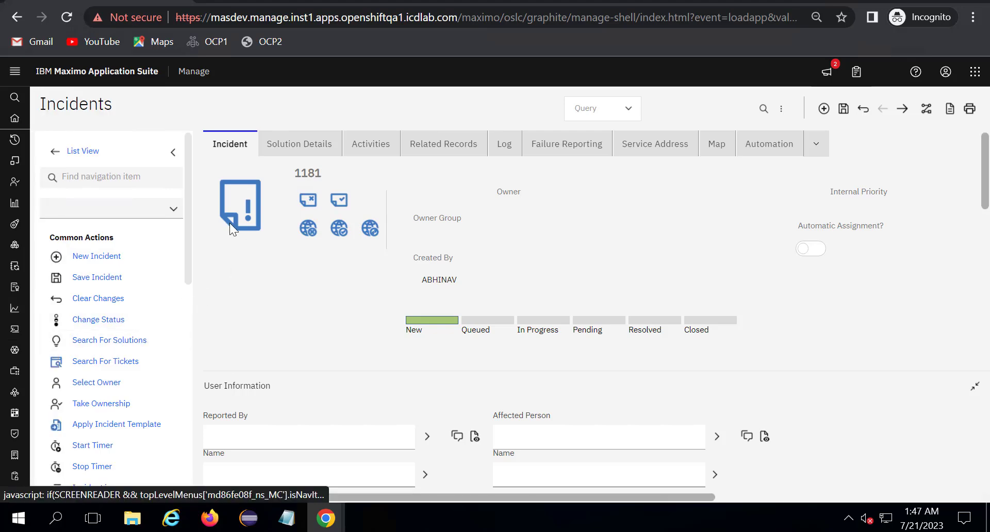
# - Switch to the Problems application, discarding the unsaved incident, and list all problem records
pyautogui.moveTo(15, 98)
pyautogui.click(47, 98)
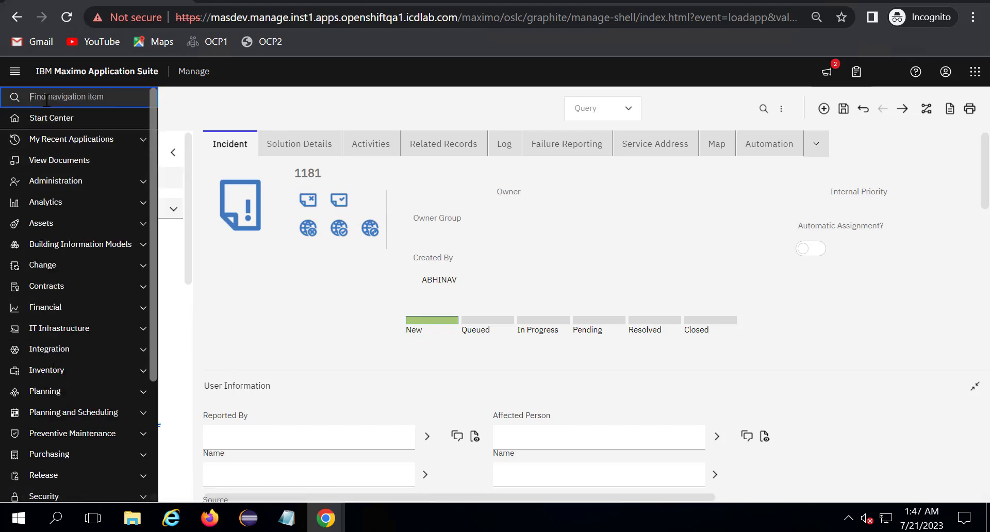
pyautogui.write('problem')
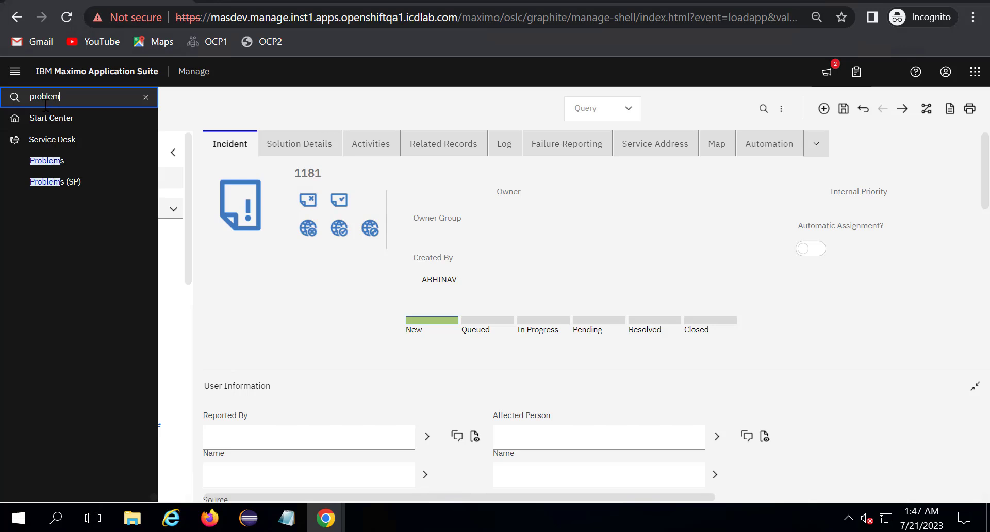
pyautogui.click(49, 161)
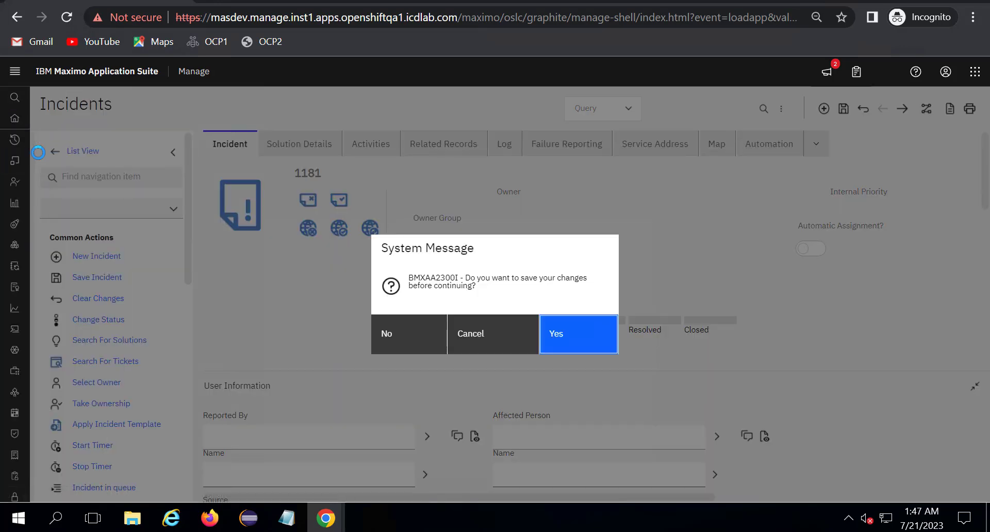
pyautogui.click(432, 343)
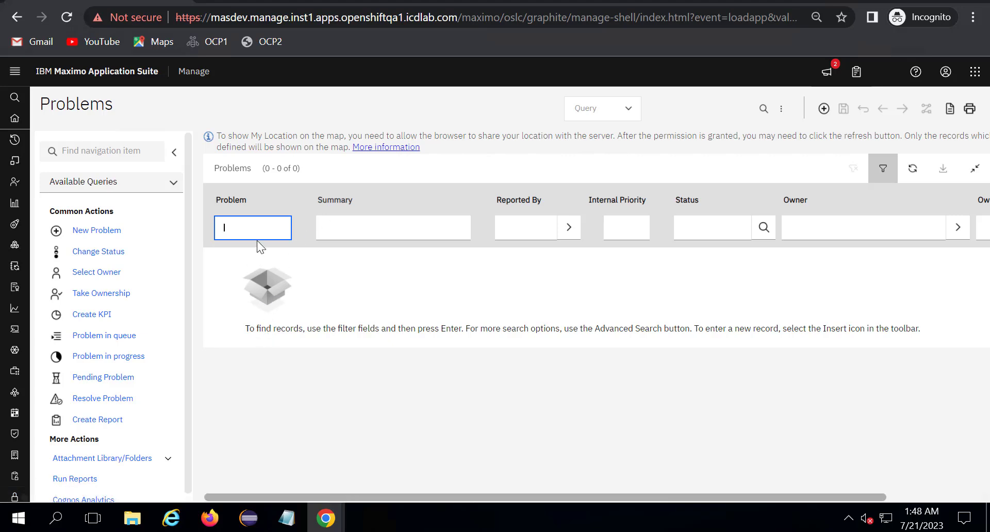
pyautogui.press('Return')
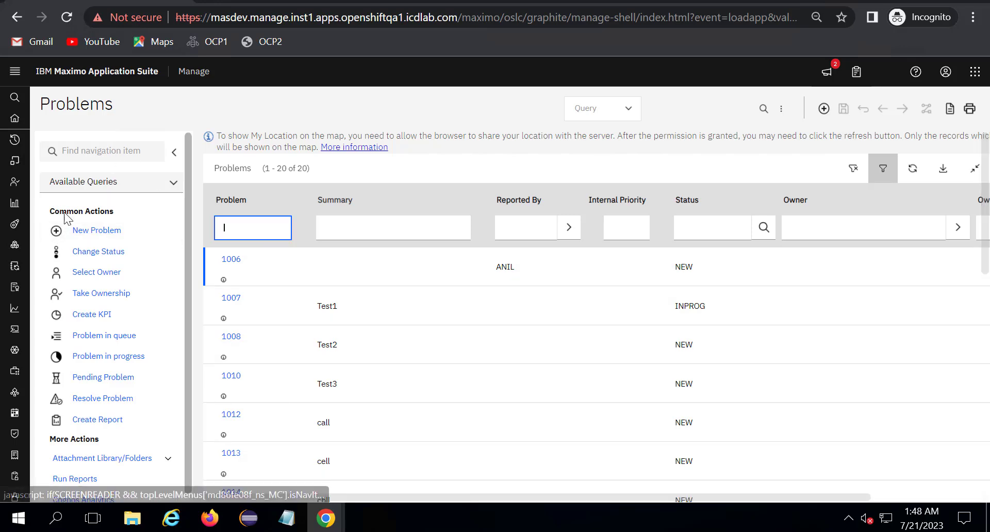
# - Start a new problem record and examine its number, user information and problem details fields
pyautogui.click(824, 109)
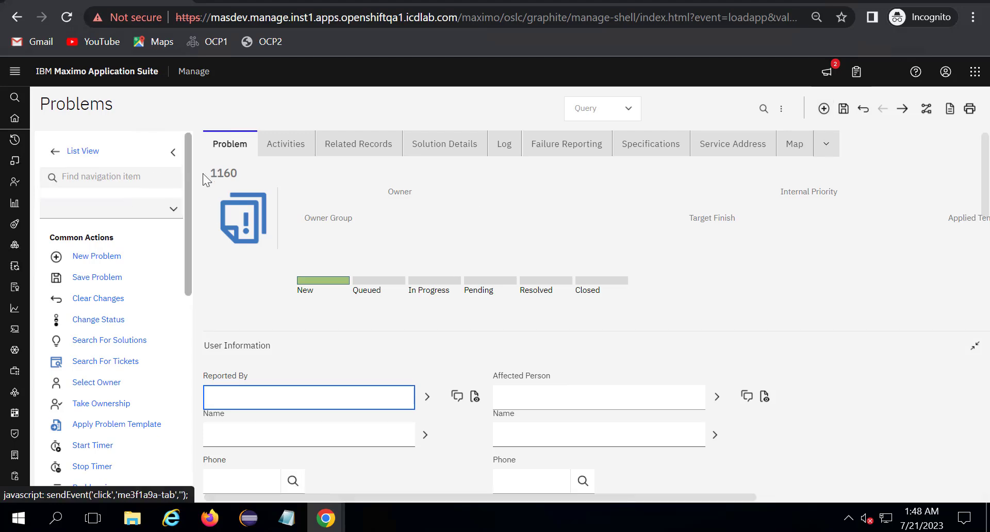
pyautogui.moveTo(205, 171); pyautogui.dragTo(244, 171)
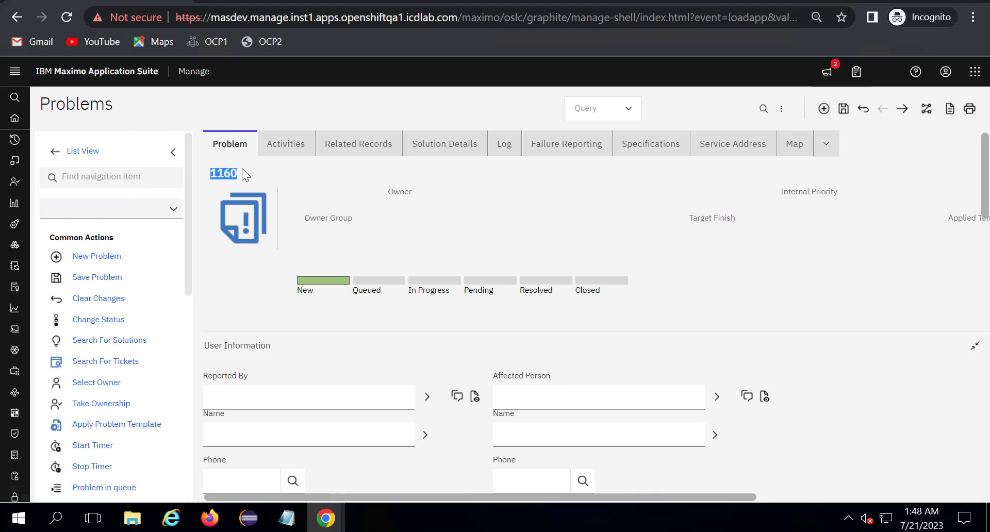
pyautogui.scroll(-10, 802, 310)
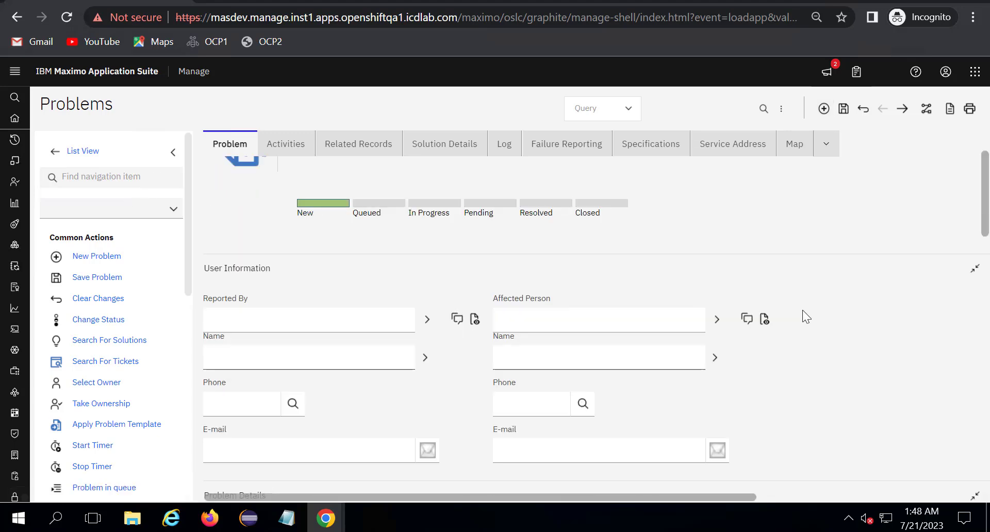
pyautogui.scroll(-3, 808, 306)
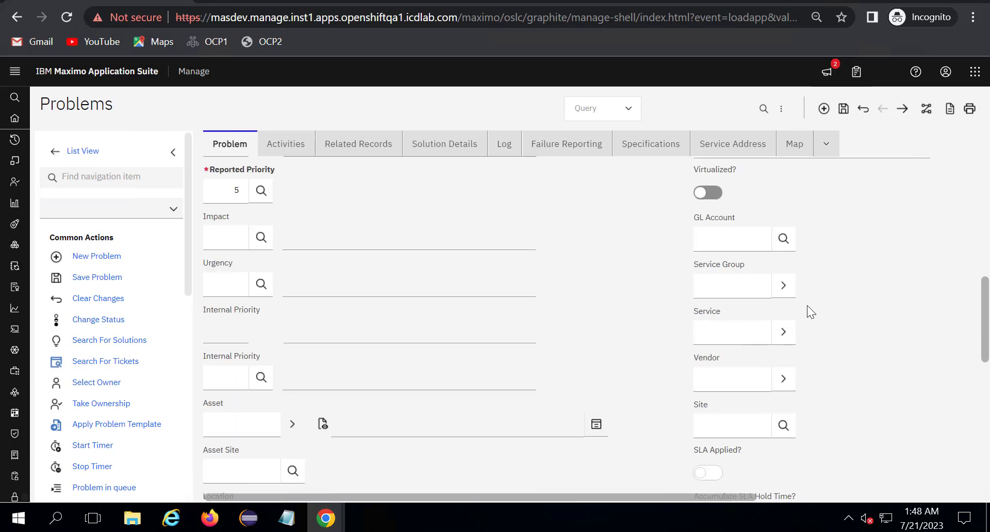
pyautogui.scroll(10, 808, 306)
pyautogui.scroll(2, 809, 309)
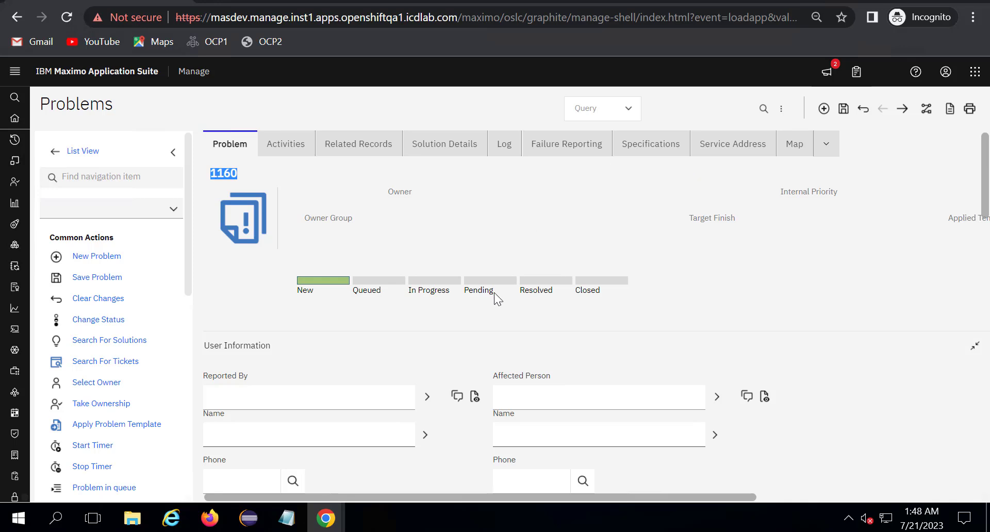
# - Look through the common and additional actions available for the new problem
pyautogui.scroll(-3, 499, 305)
pyautogui.scroll(3, 508, 312)
pyautogui.scroll(-2, 124, 384)
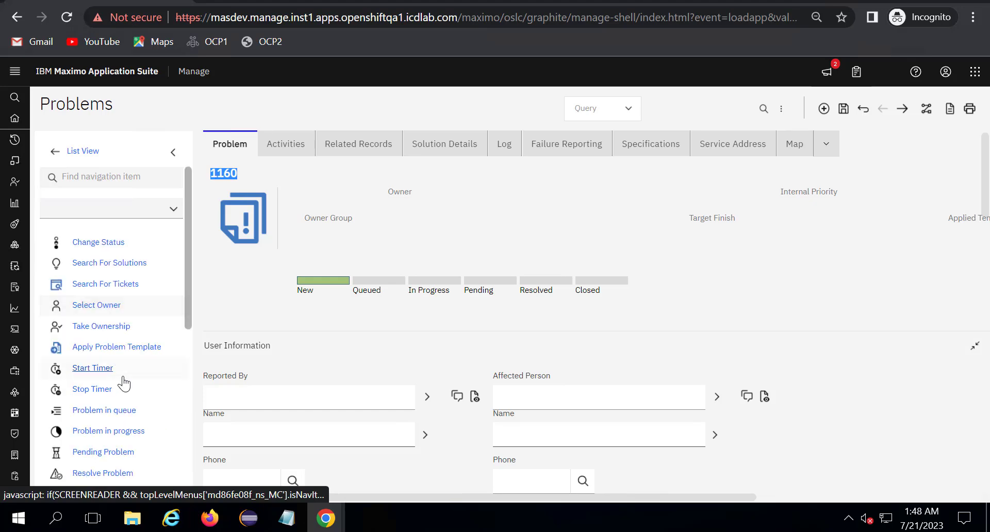
pyautogui.scroll(-4, 124, 384)
pyautogui.scroll(3, 124, 385)
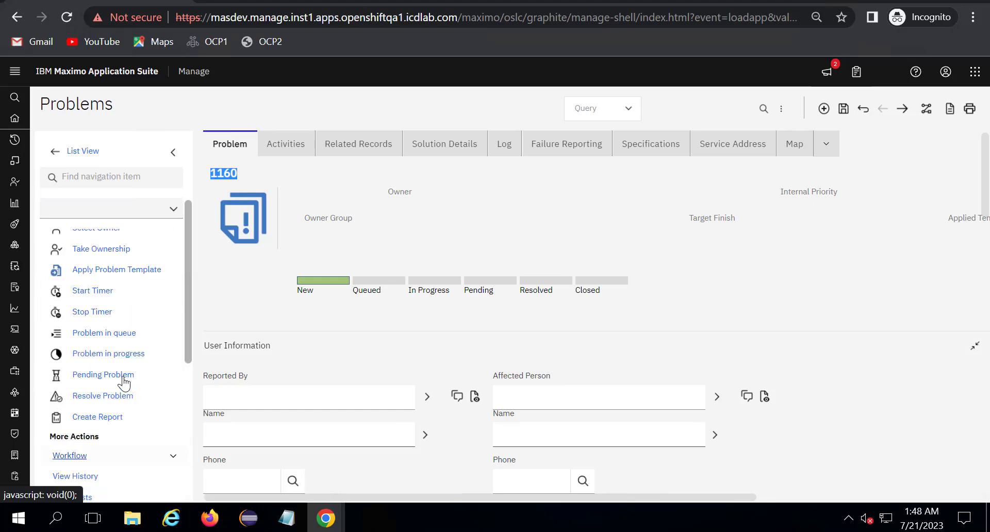
pyautogui.scroll(3, 124, 384)
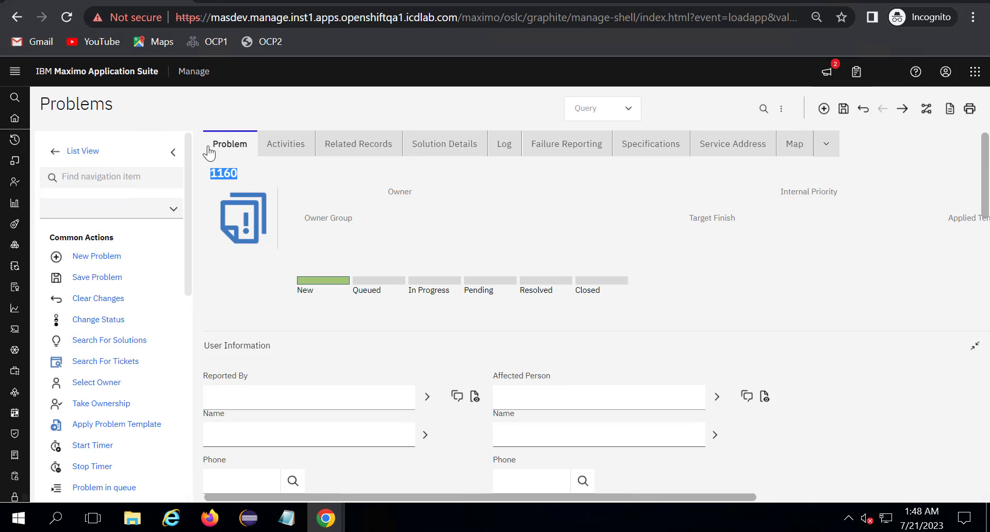
# - Find the Service Desk module's Service Requests application, switch to it without saving the new problem, and list all service requests
pyautogui.moveTo(18, 94)
pyautogui.click(56, 95)
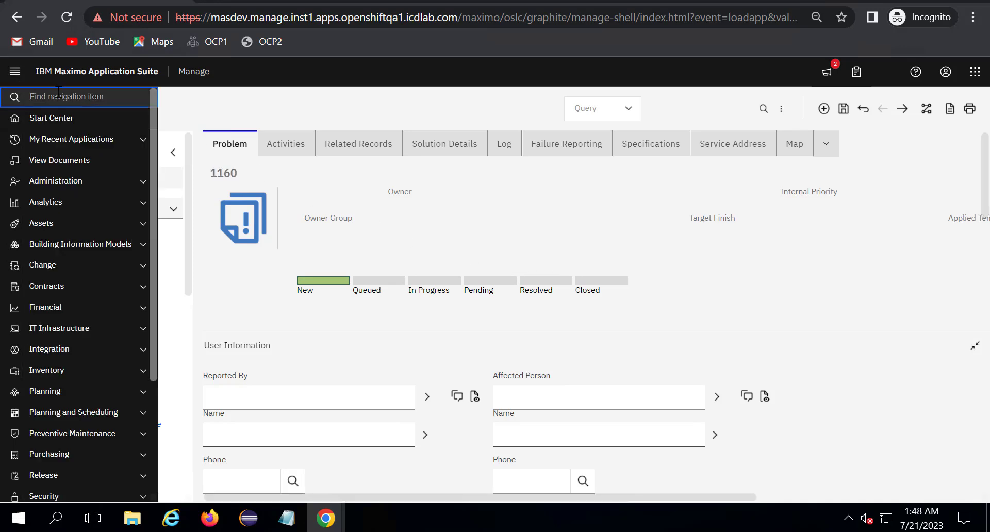
pyautogui.write('Ser')
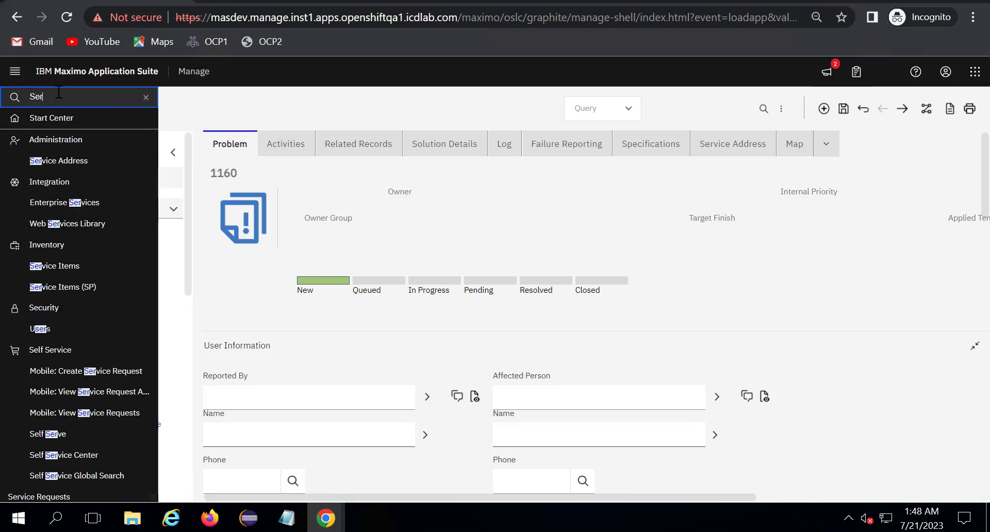
pyautogui.write('vice')
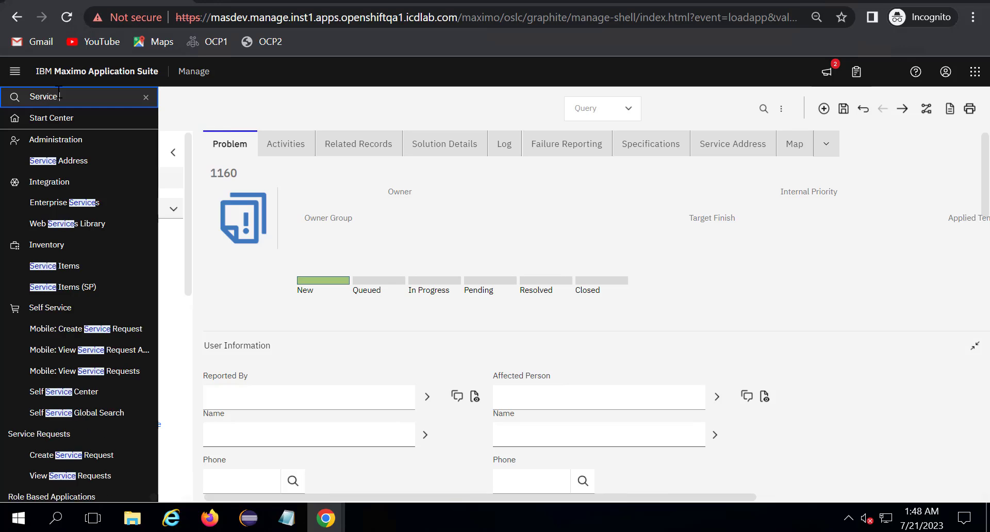
pyautogui.write(' requests')
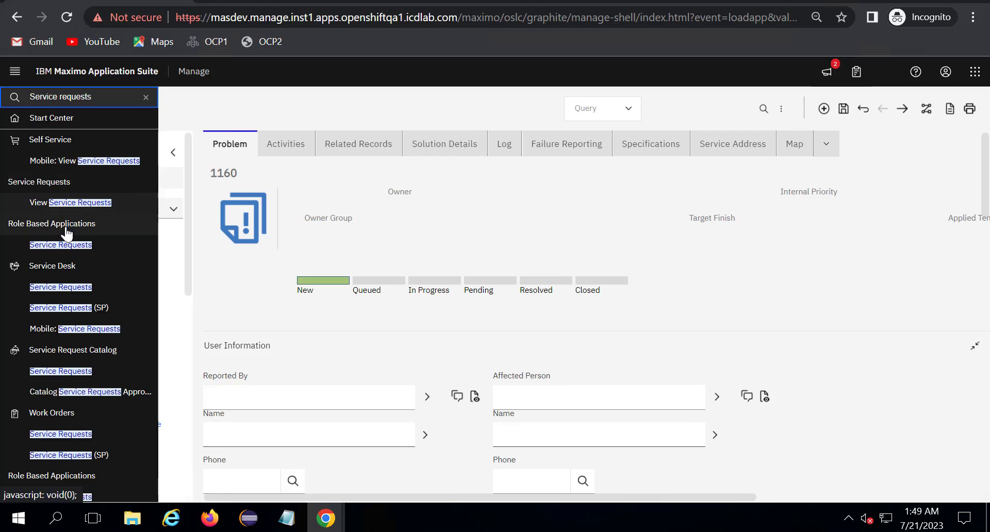
pyautogui.click(60, 291)
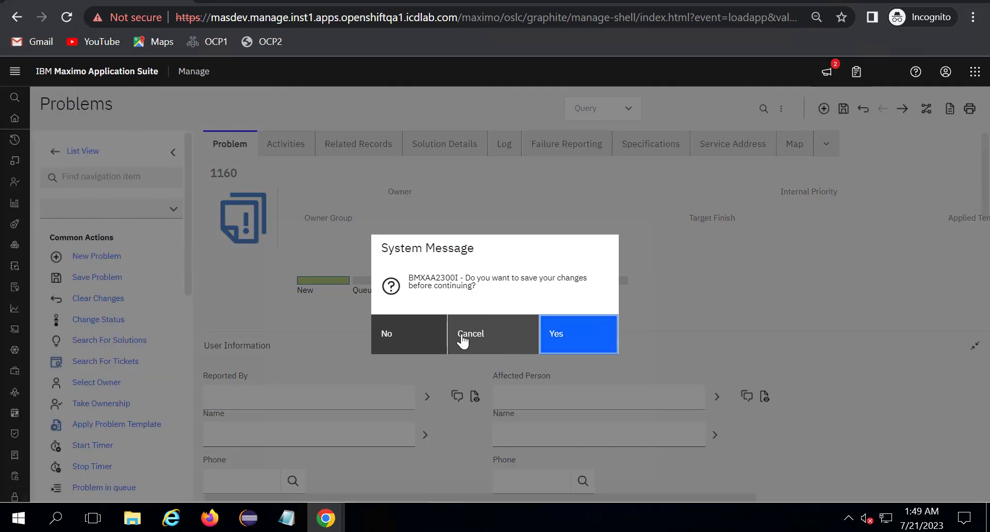
pyautogui.click(406, 339)
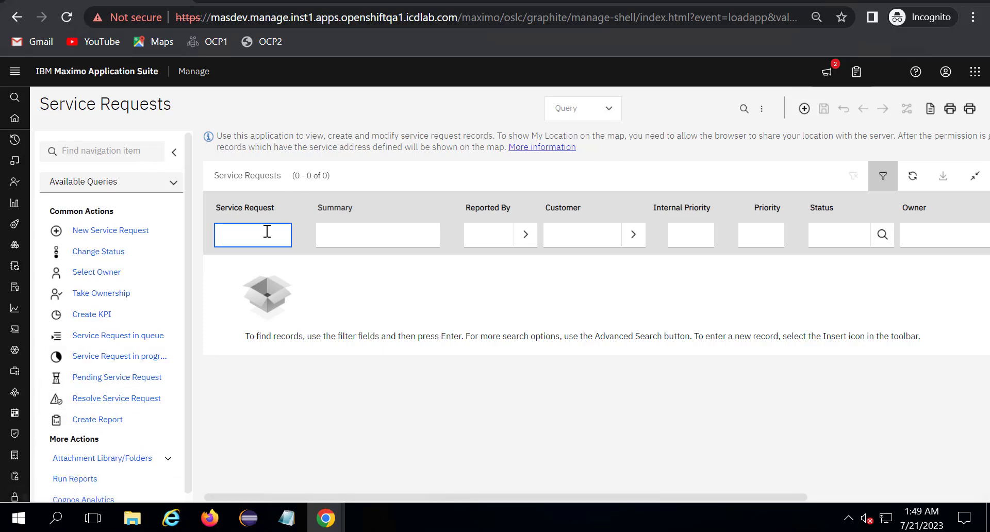
pyautogui.press('Return')
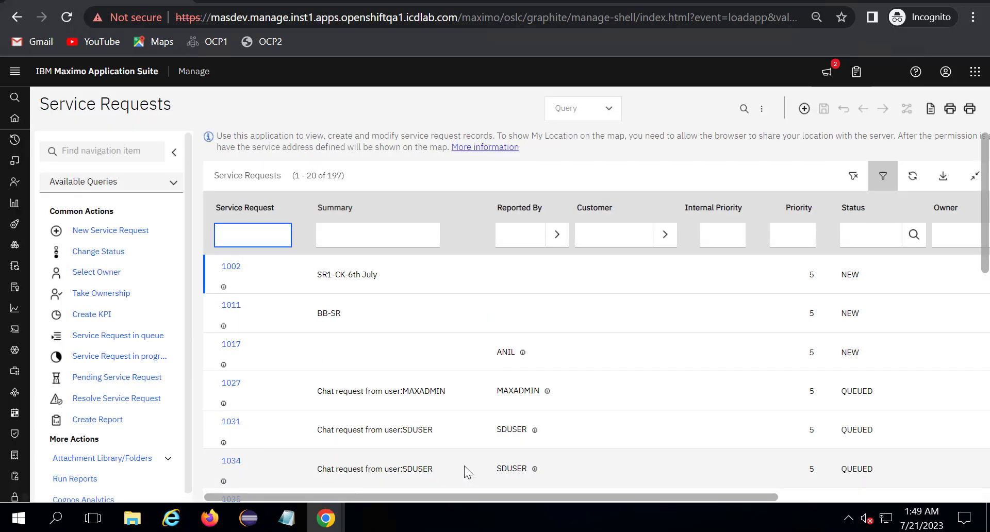
# - Open the SR1-CK-6th July service request and examine its number, status, address information and user information fields
pyautogui.click(231, 266)
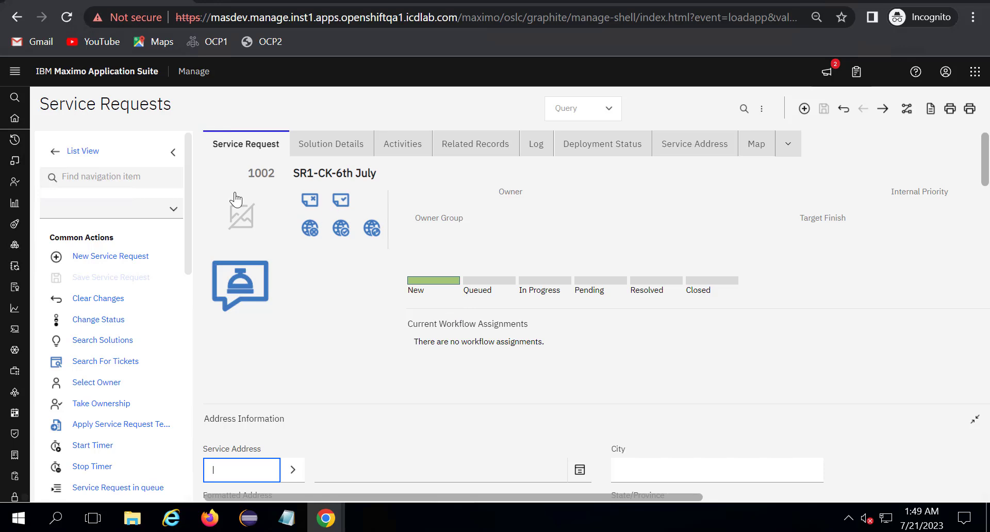
pyautogui.moveTo(231, 172); pyautogui.dragTo(270, 177)
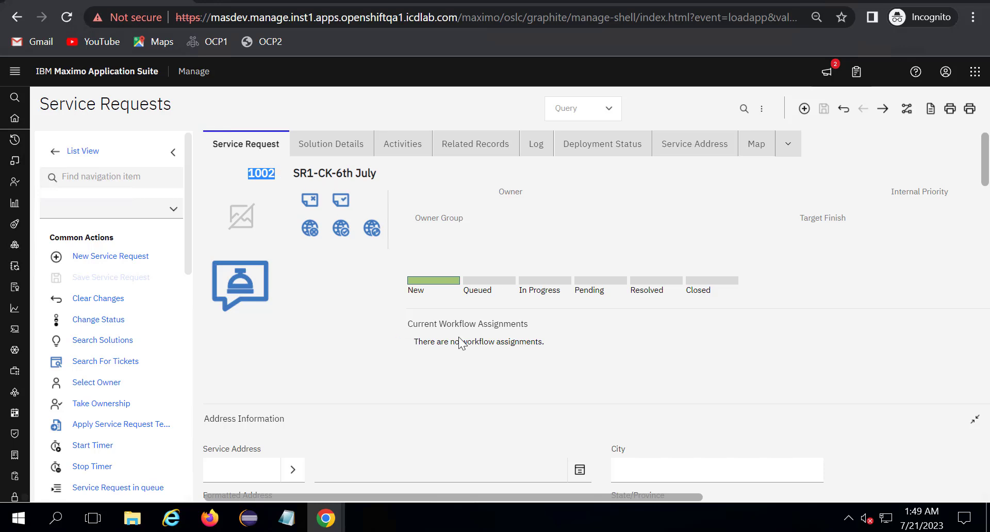
pyautogui.scroll(-8, 653, 384)
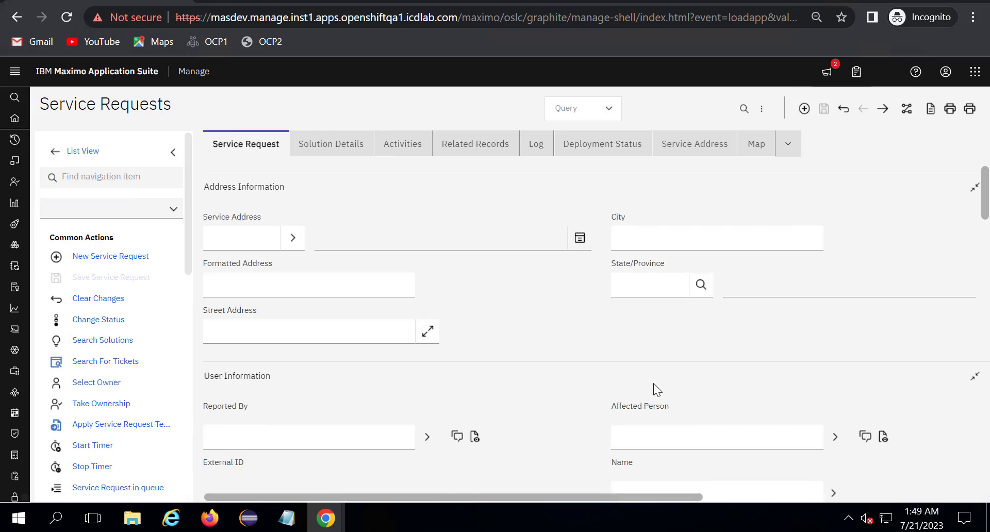
pyautogui.scroll(8, 654, 384)
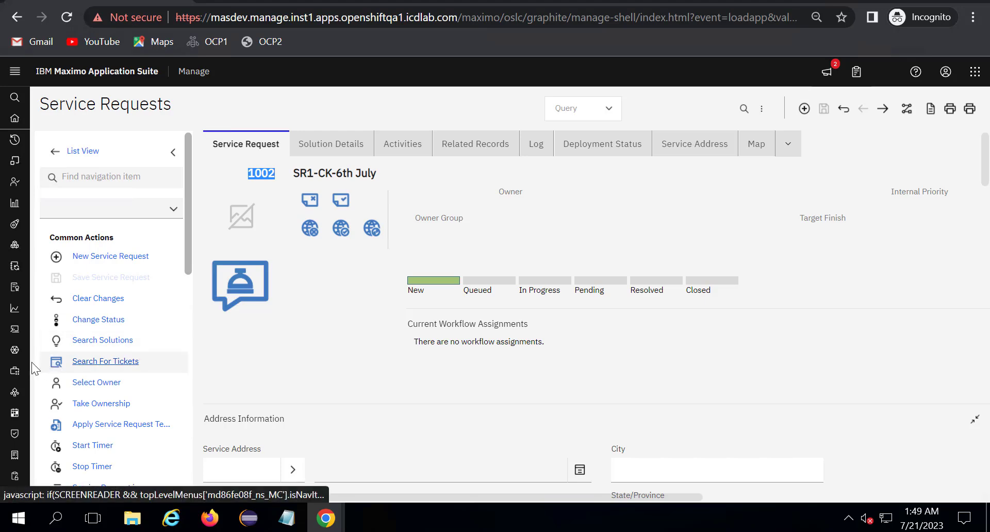
# - Launch the Self Serve application from the Self Service module
pyautogui.moveTo(19, 377)
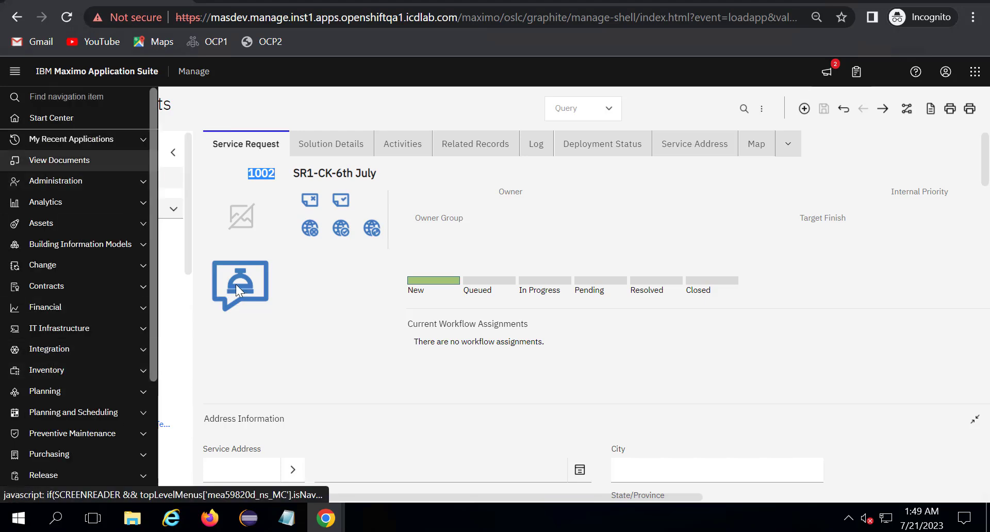
pyautogui.scroll(-3, 31, 343)
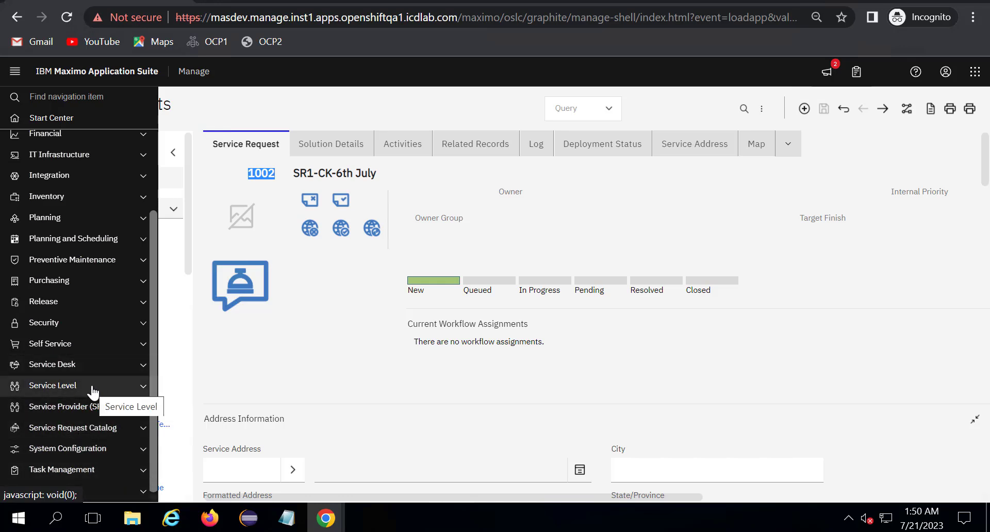
pyautogui.moveTo(20, 350)
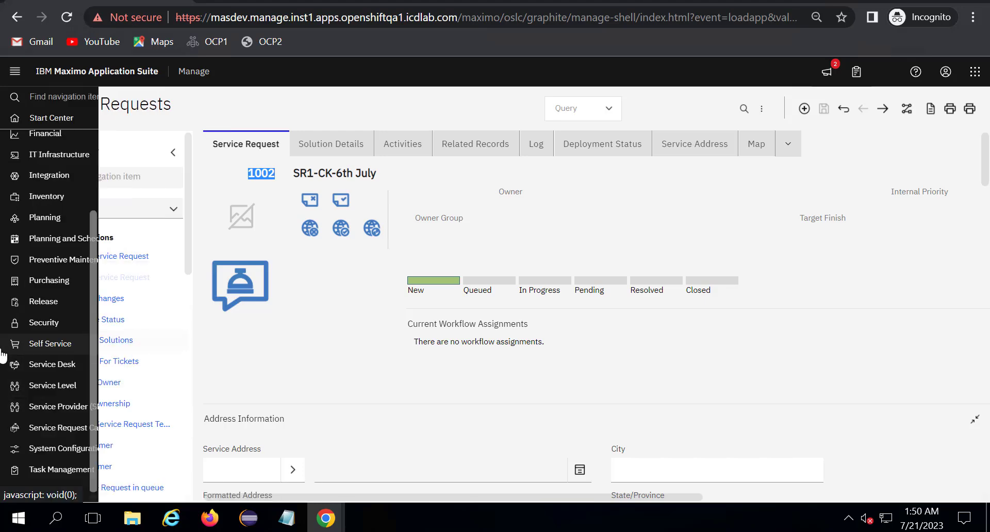
pyautogui.click(135, 345)
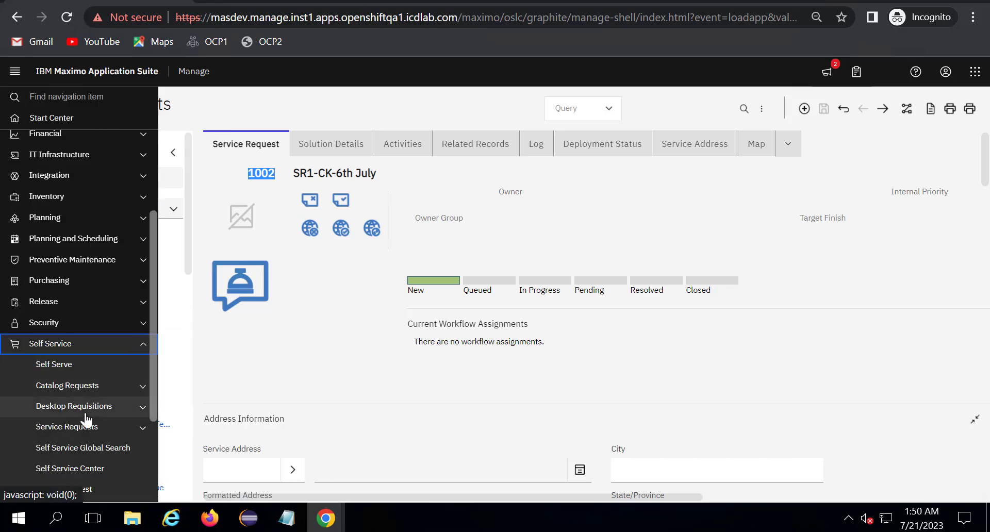
pyautogui.scroll(-2, 85, 420)
pyautogui.scroll(-2, 85, 421)
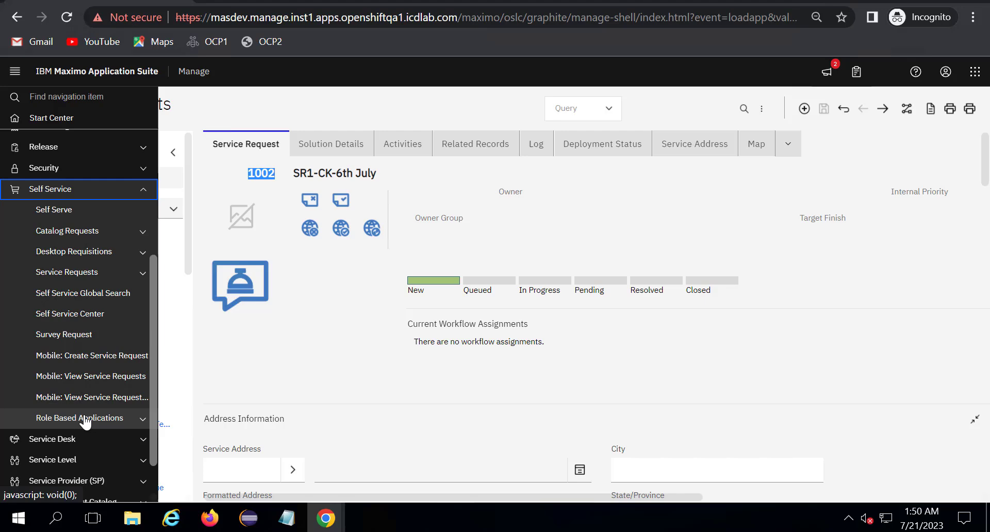
pyautogui.click(73, 209)
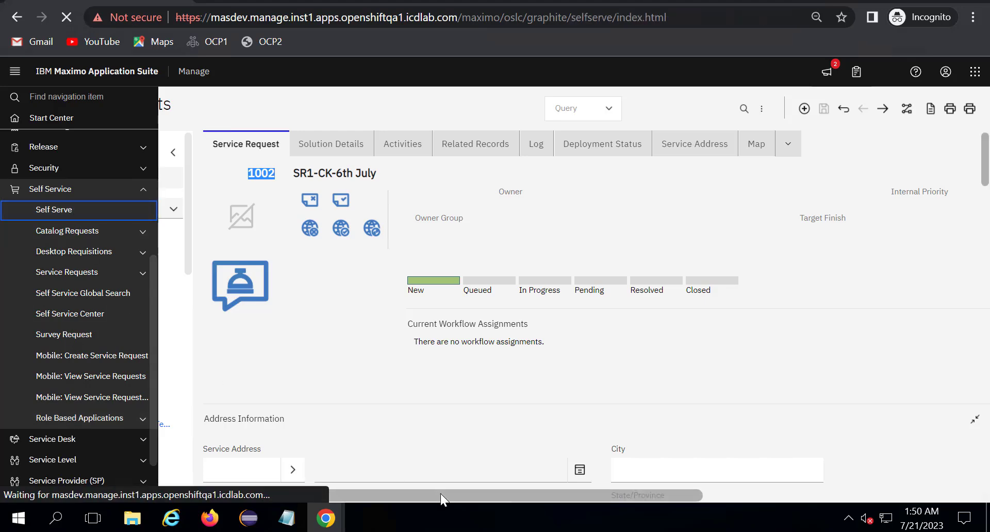